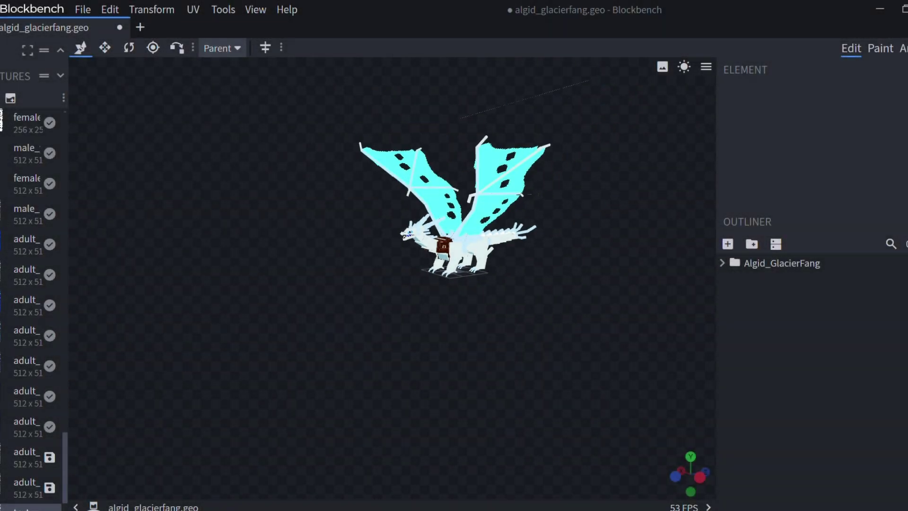
- Switch the dragon model from Edit mode to Paint mode
right_click_drag(425, 274, 426, 310)
scroll(425, 310, "up", 6)
left_click_drag(378, 310, 532, 294)
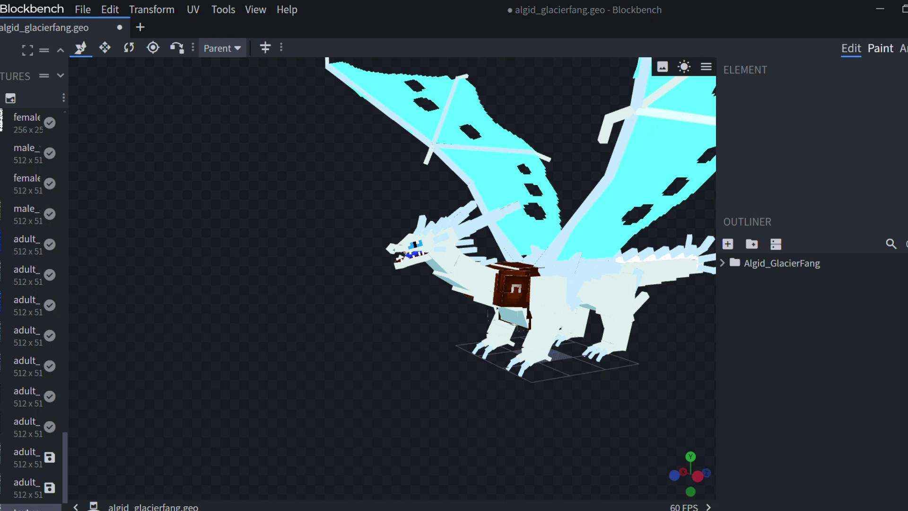
left_click(880, 48)
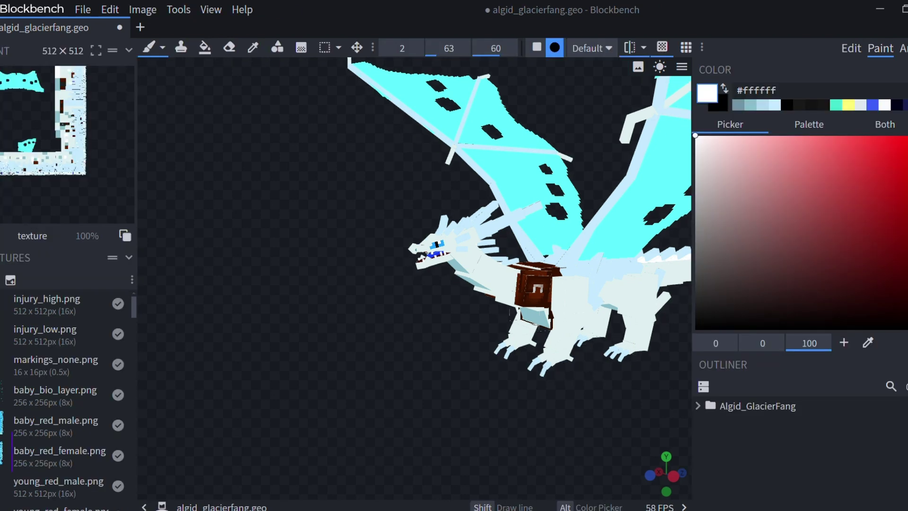
- Try out other shades in the colour picker and return the paint colour to white #ffffff
left_click_drag(715, 141, 869, 234)
mouse_move(907, 137)
left_mouse_down()
mouse_move(907, 329)
mouse_move(907, 136)
left_mouse_up()
left_click_drag(839, 147, 695, 135)
- Choose the Smooth Brush with red #ff0000 as the paint colour for the wing membrane
scroll(473, 284, "up", 6)
scroll(473, 284, "up", 4)
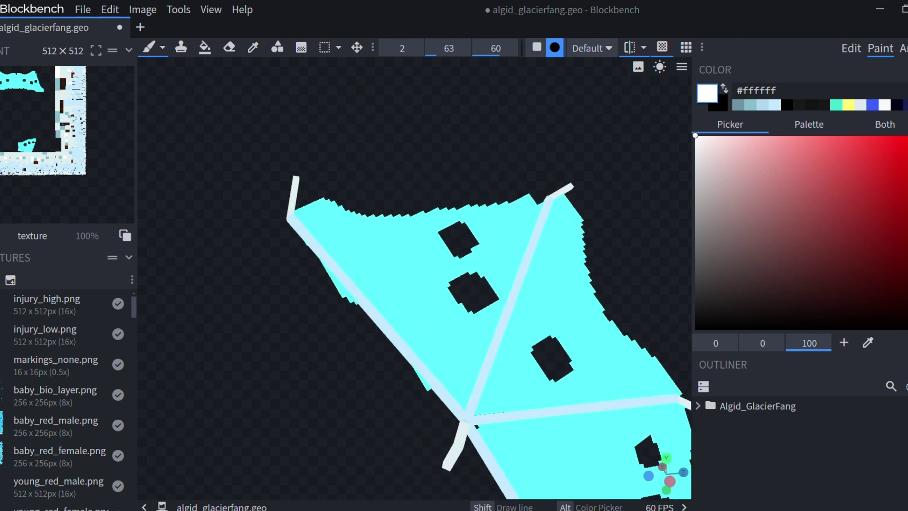
left_click(162, 47)
left_click(189, 105)
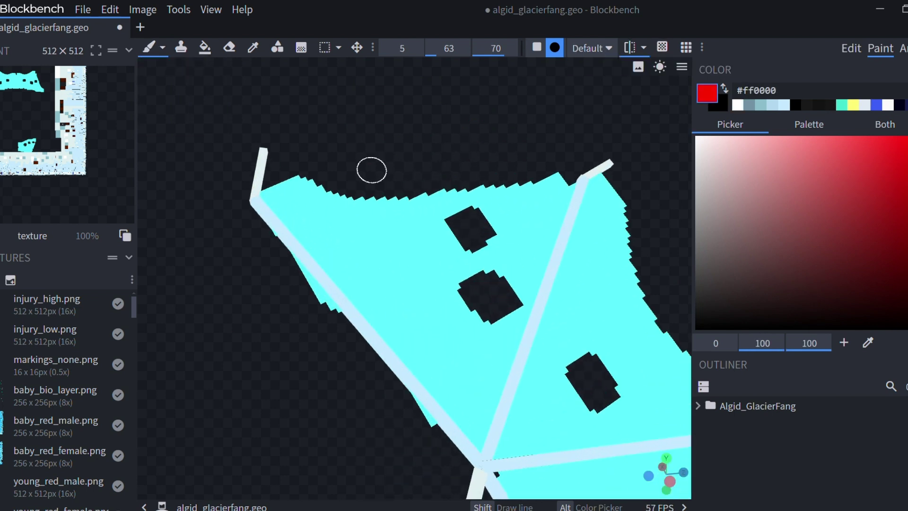
- Turn on Lock Alpha Channel while testing red strokes along the wing's upper edge, undoing each test stroke
mouse_move(371, 169)
left_mouse_down()
mouse_move(422, 152)
mouse_move(380, 197)
mouse_move(467, 146)
mouse_move(473, 198)
mouse_move(555, 207)
mouse_move(612, 134)
left_mouse_up()
key("ctrl+z")
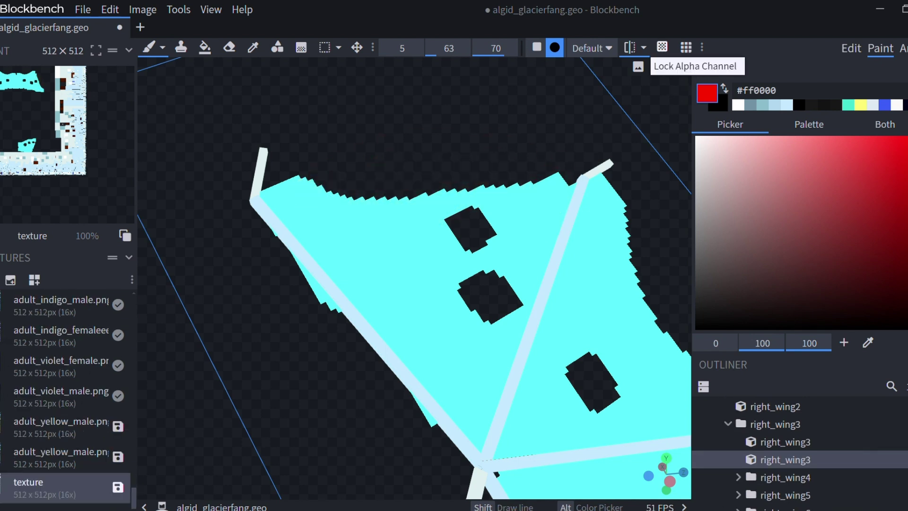
left_click(663, 47)
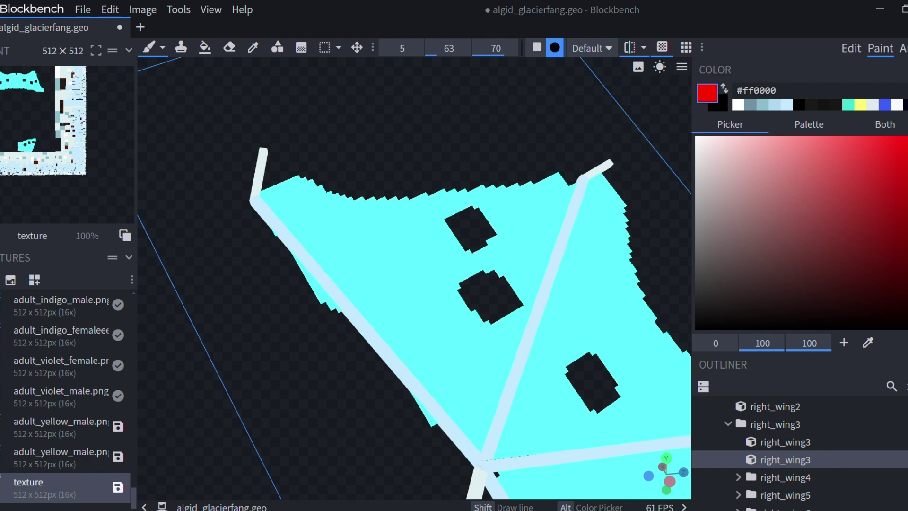
mouse_move(536, 184)
left_mouse_down()
mouse_move(395, 197)
mouse_move(418, 194)
mouse_move(308, 181)
mouse_move(343, 198)
mouse_move(276, 197)
mouse_move(560, 183)
left_mouse_up()
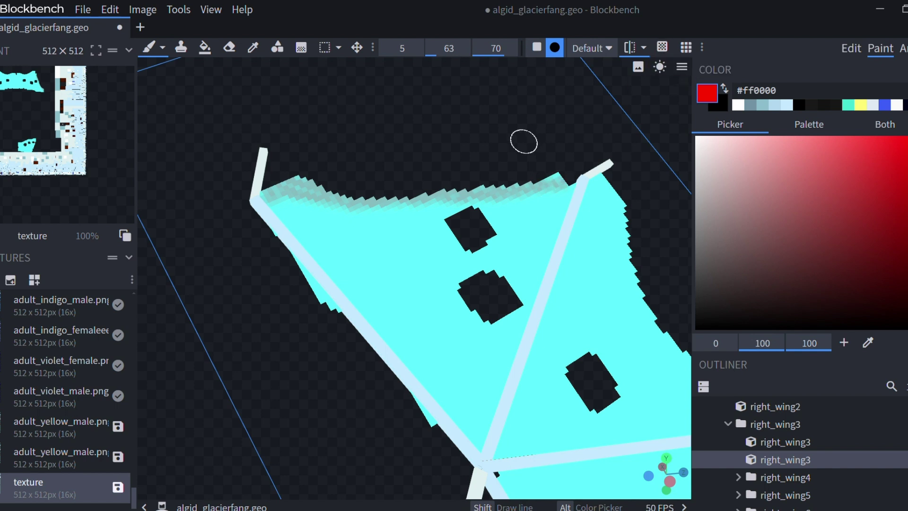
key("ctrl+z")
- Switch the brush shape between square and circle, ending on the circle
left_click(538, 48)
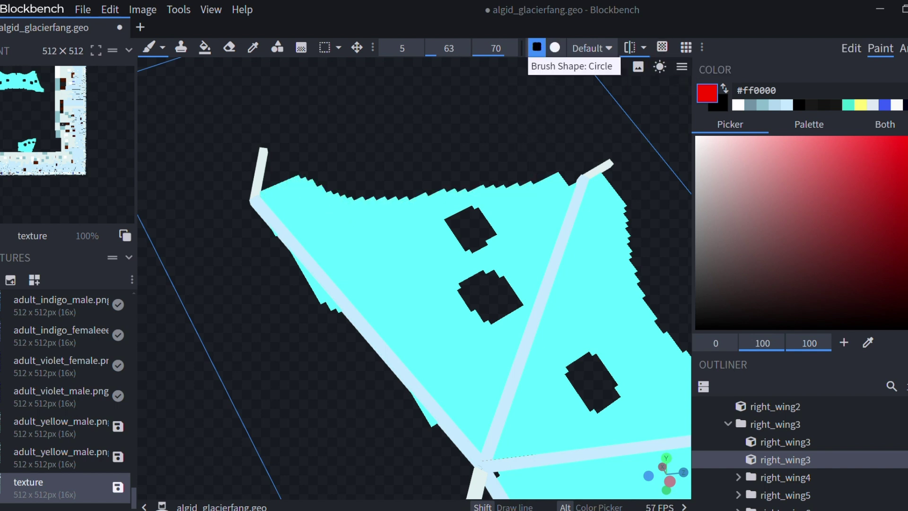
left_click(554, 48)
left_click(537, 47)
left_click(554, 47)
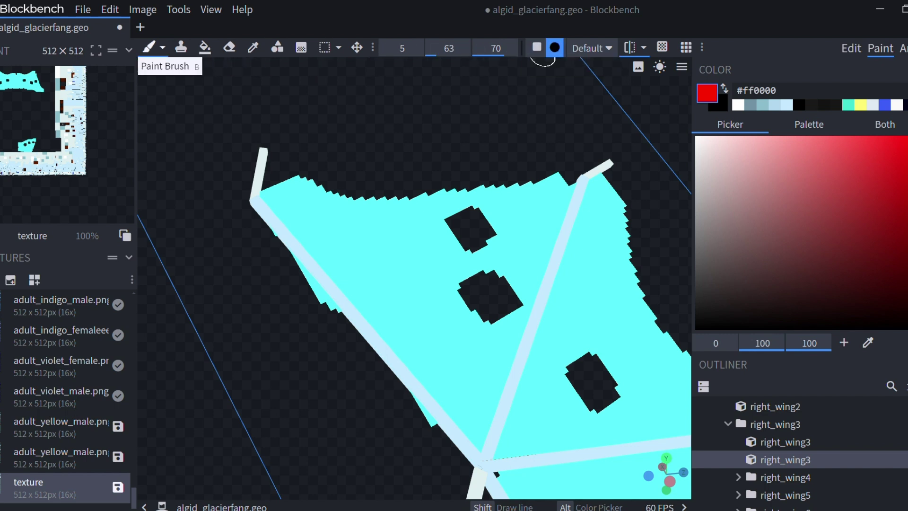
- Set the brush size to 21 and dab a soft red spot on the outer wing membrane
left_click_drag(403, 47, 487, 47)
left_click(392, 259)
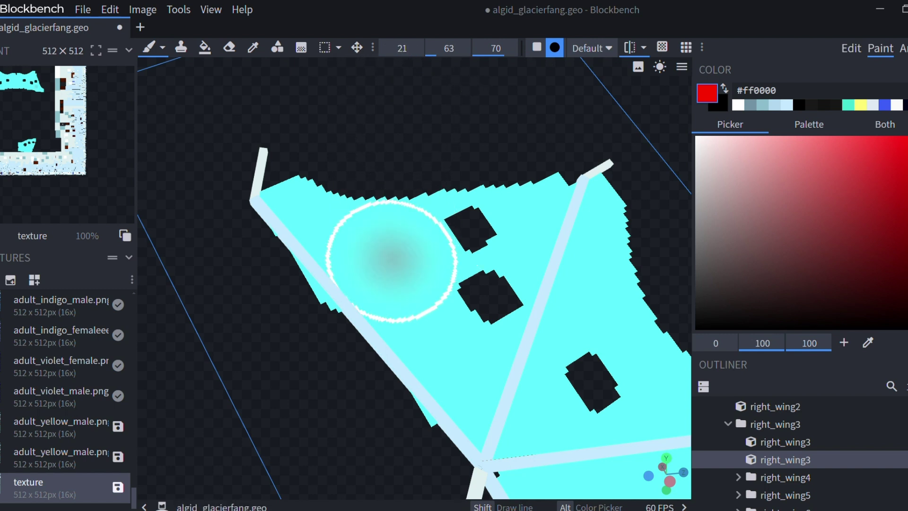
left_click(392, 261)
left_click(392, 258)
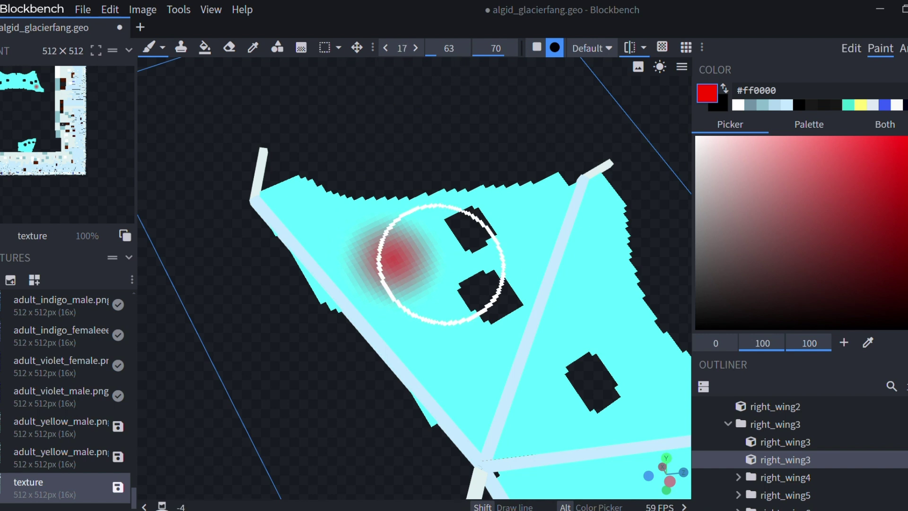
- Reduce the brush size to 6 and dab a small red spot below the large one
scroll(435, 263, "down", 15, "ctrl")
left_click(414, 329)
left_click(414, 330)
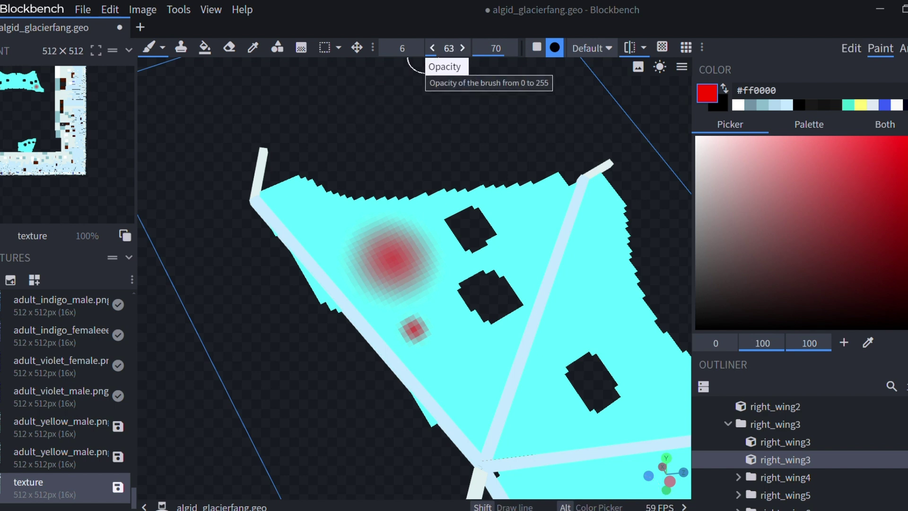
- Set the brush opacity to 255 and paint a solid red patch over the uppermost wing hole
left_click_drag(427, 53, 476, 256)
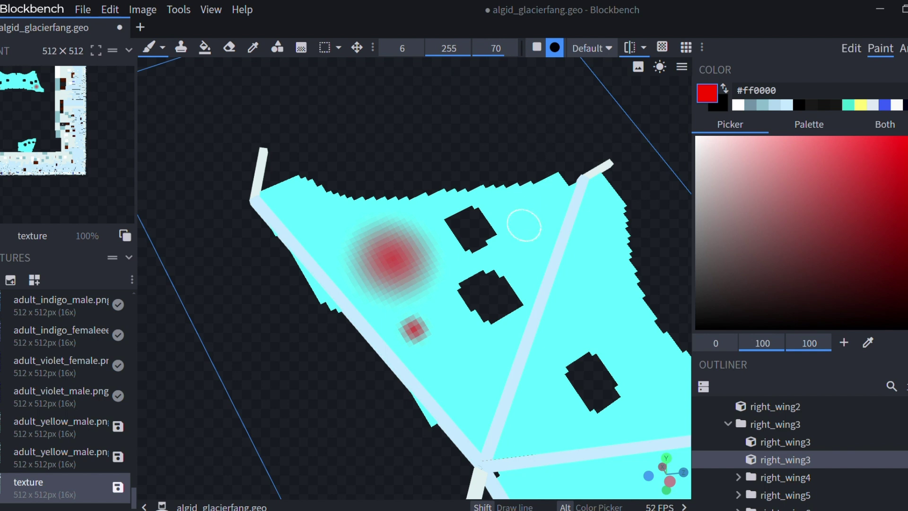
mouse_move(520, 210)
left_mouse_down()
mouse_move(511, 243)
mouse_move(507, 215)
mouse_move(525, 223)
mouse_move(503, 197)
mouse_move(457, 261)
mouse_move(491, 197)
left_mouse_up()
scroll(475, 230, "down", 3)
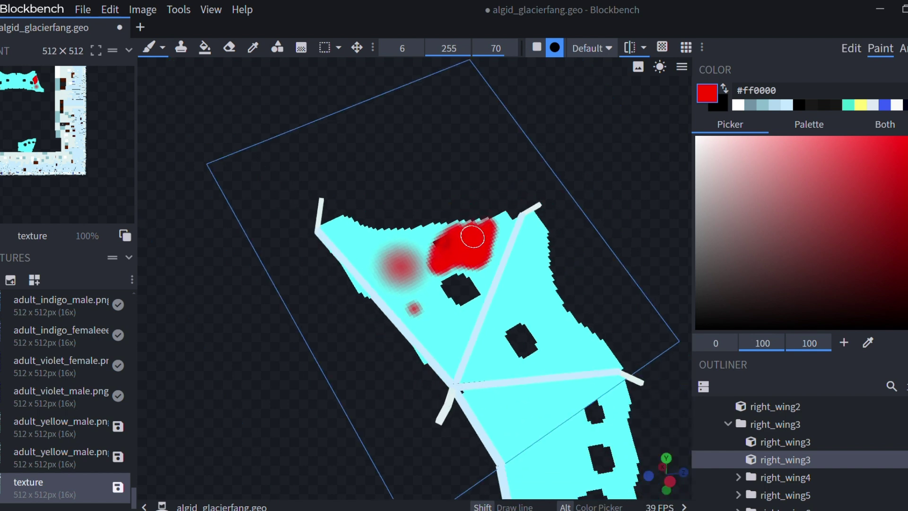
scroll(482, 242, "up", 3)
- Test red strokes on the membrane beside the middle wing bone at opacity 15 and at opacity 103
left_click_drag(448, 48, 406, 48)
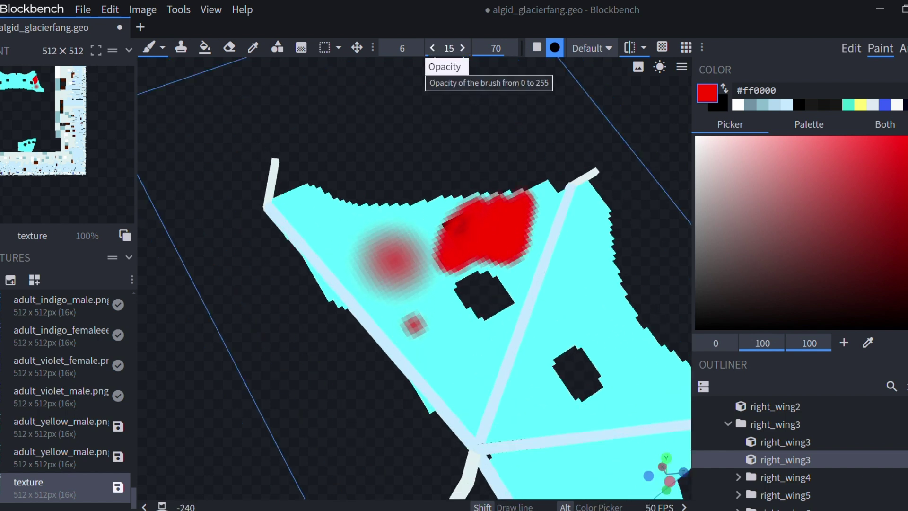
left_click_drag(573, 231, 568, 298)
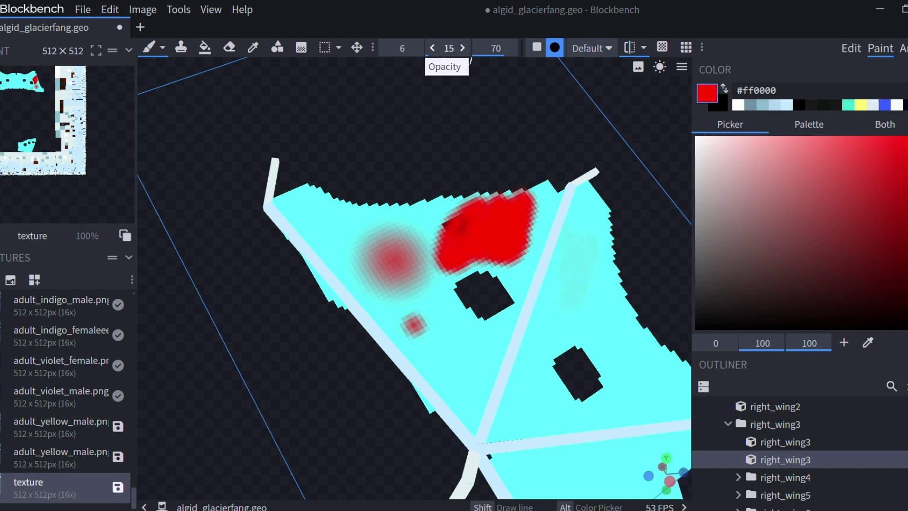
left_click_drag(448, 49, 464, 48)
mouse_move(569, 241)
left_mouse_down()
mouse_move(570, 279)
mouse_move(577, 250)
mouse_move(572, 260)
left_mouse_up()
- Test red strokes on the wing membrane with softness 100 and with softness 0
mouse_move(496, 48)
left_mouse_down()
mouse_move(473, 49)
mouse_move(506, 48)
left_mouse_up()
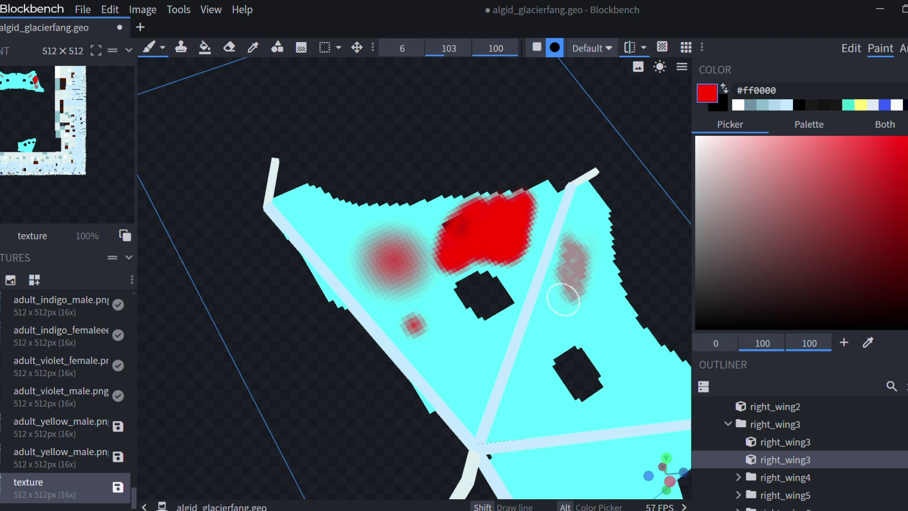
mouse_move(555, 322)
left_mouse_down()
mouse_move(626, 330)
mouse_move(605, 307)
mouse_move(626, 362)
left_mouse_up()
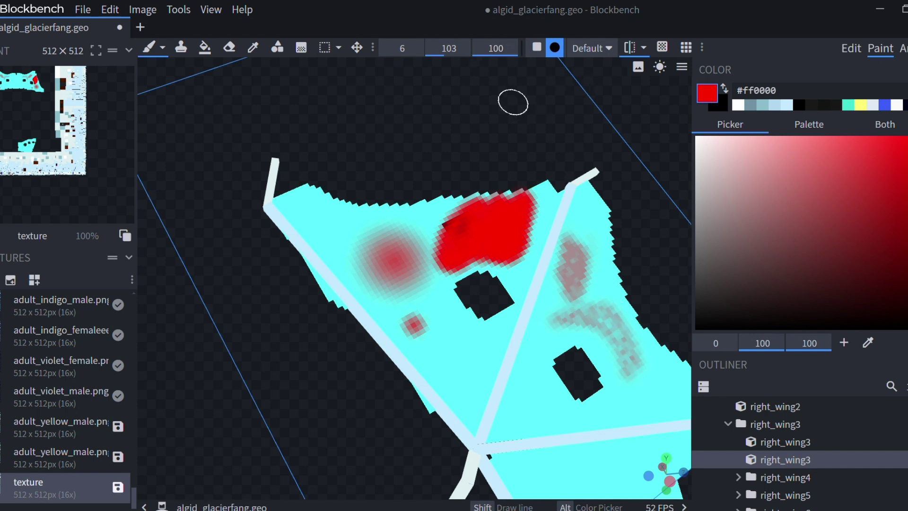
left_click_drag(496, 49, 435, 257)
left_click_drag(331, 218, 430, 268)
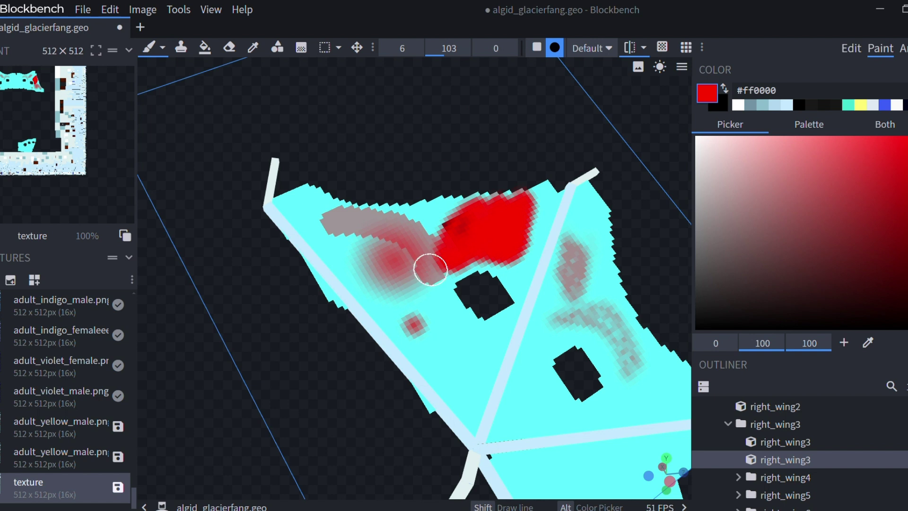
- Undo all the red test strokes and dabs on the wing
scroll(348, 215, "down", 4)
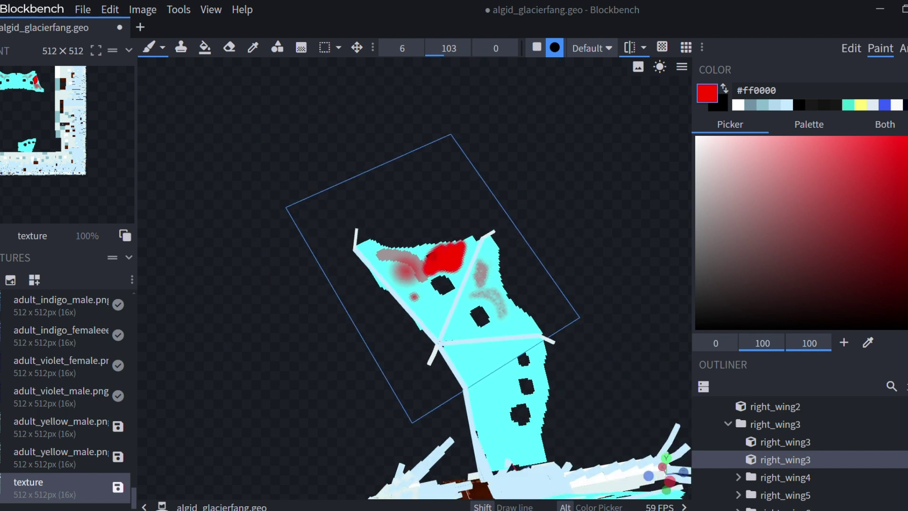
key("ctrl+z")
key("ctrl+z")
key("ctrl+z")
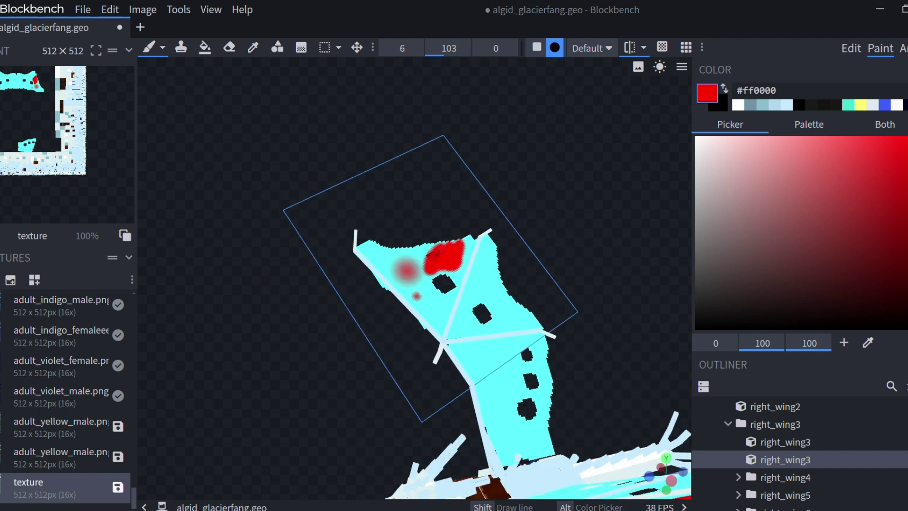
key("ctrl+z")
key("ctrl+z")
key("ctrl+z")
key("ctrl+z")
key("ctrl+z")
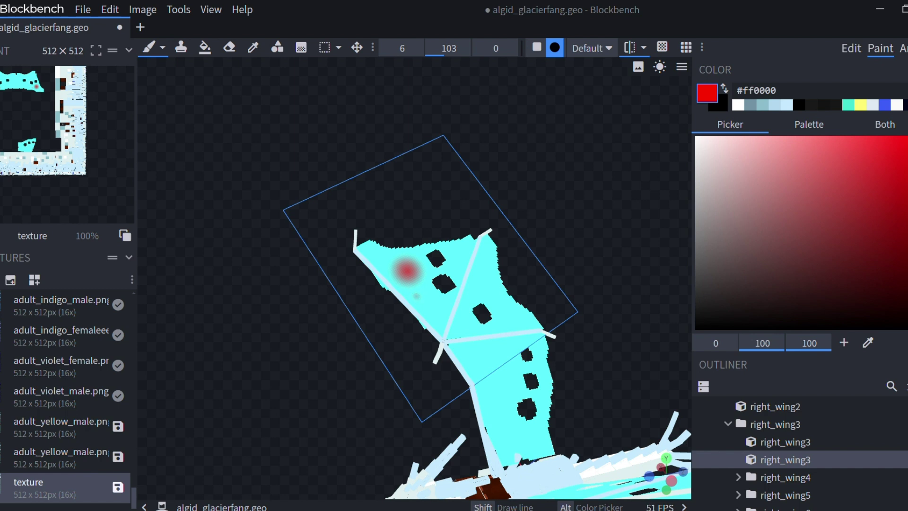
key("ctrl+z")
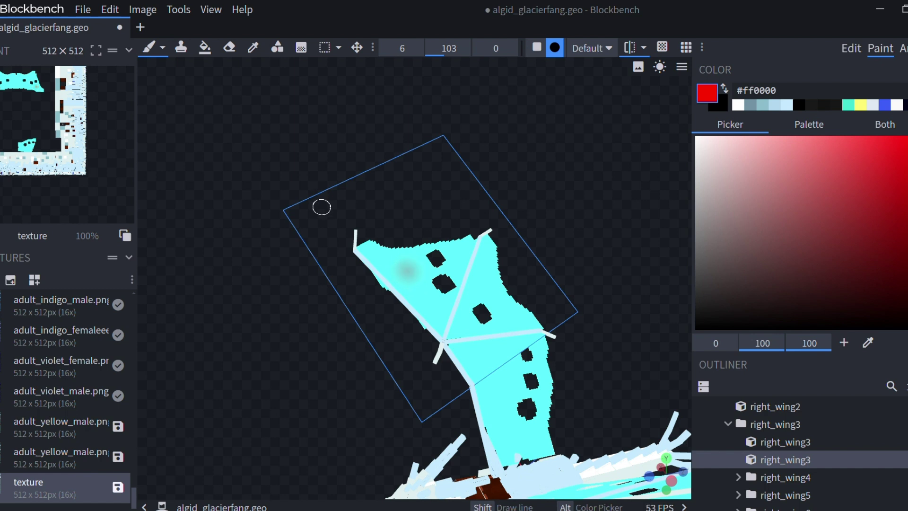
right_click_drag(322, 208, 340, 108)
key("ctrl+z")
- Sample the blue-grey colour #8bbdcb from the underside of the dragon's neck with the Color Picker
left_click_drag(331, 189, 340, 151)
scroll(336, 164, "up", 4)
scroll(340, 151, "down", 4)
right_click_drag(406, 255, 356, 185)
scroll(356, 185, "up", 8)
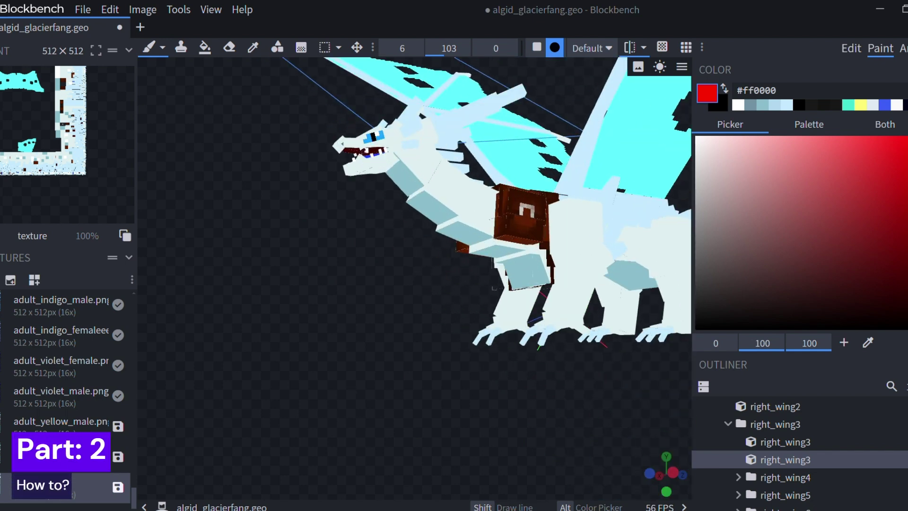
left_click(253, 48)
scroll(331, 156, "down", 3)
right_click_drag(331, 156, 324, 209)
scroll(331, 208, "down", 6)
left_click_drag(331, 208, 350, 209)
scroll(350, 208, "up", 6)
left_click(517, 187)
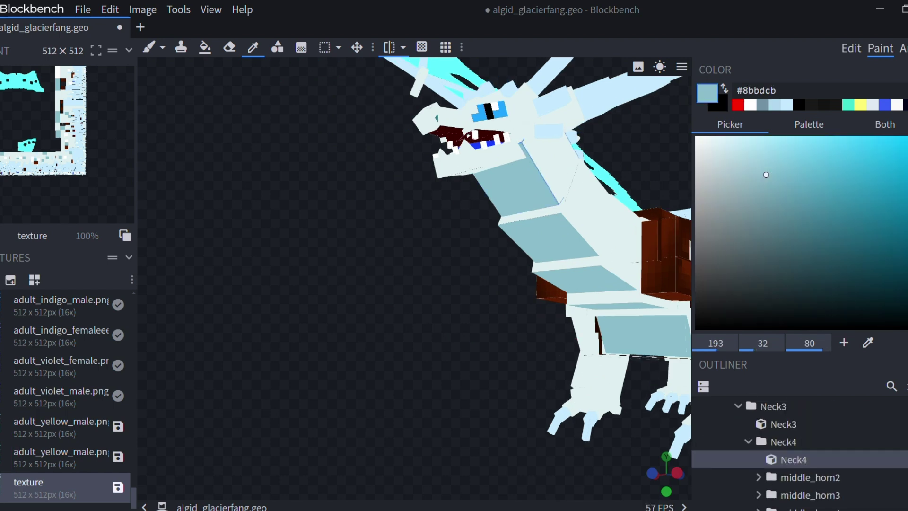
right_click_drag(516, 187, 422, 215)
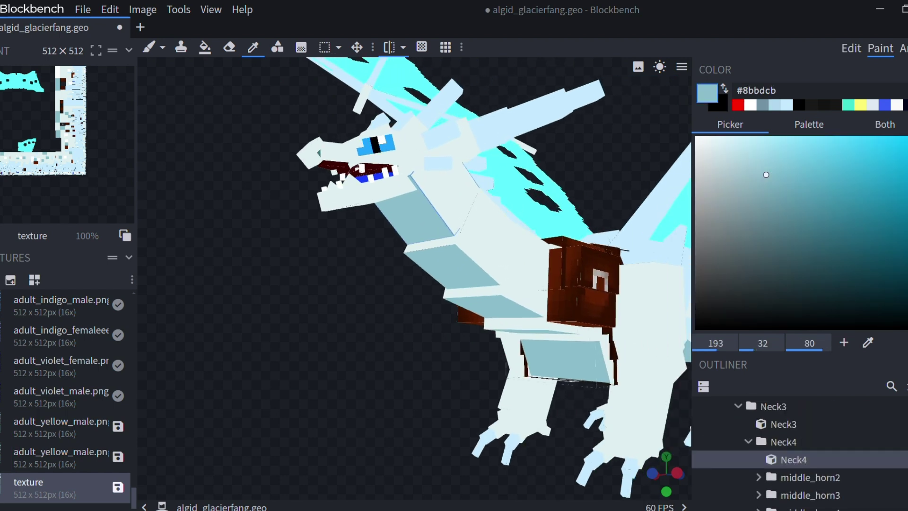
scroll(350, 283, "up", 4)
mouse_move(350, 284)
left_mouse_down()
mouse_move(345, 326)
mouse_move(350, 284)
left_mouse_up()
scroll(345, 326, "down", 6)
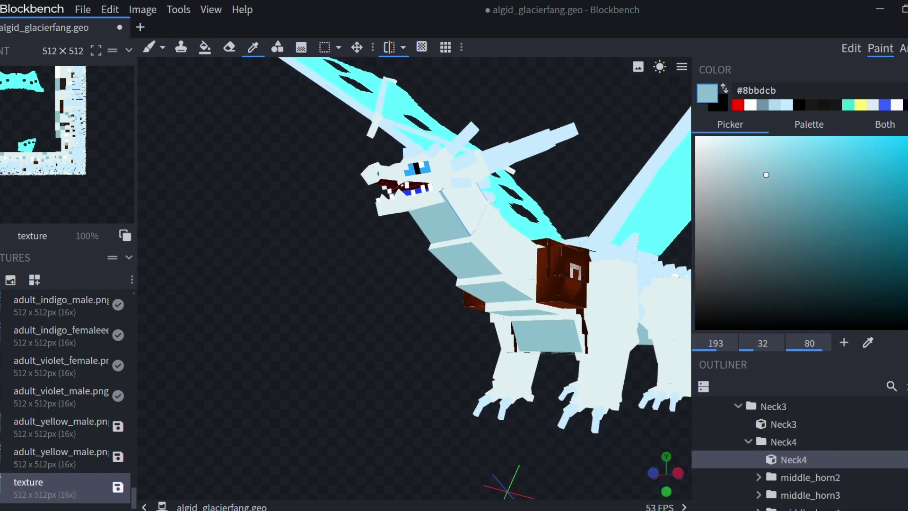
scroll(350, 284, "up", 5)
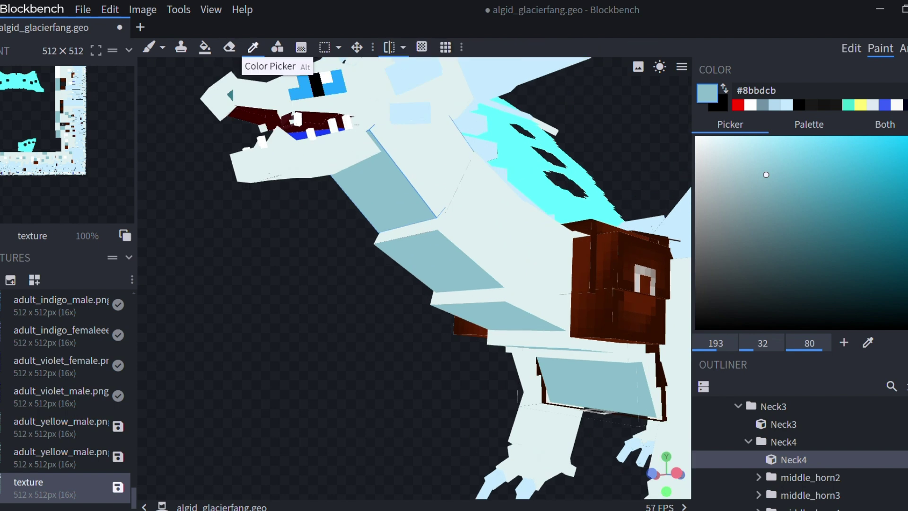
left_click(253, 47)
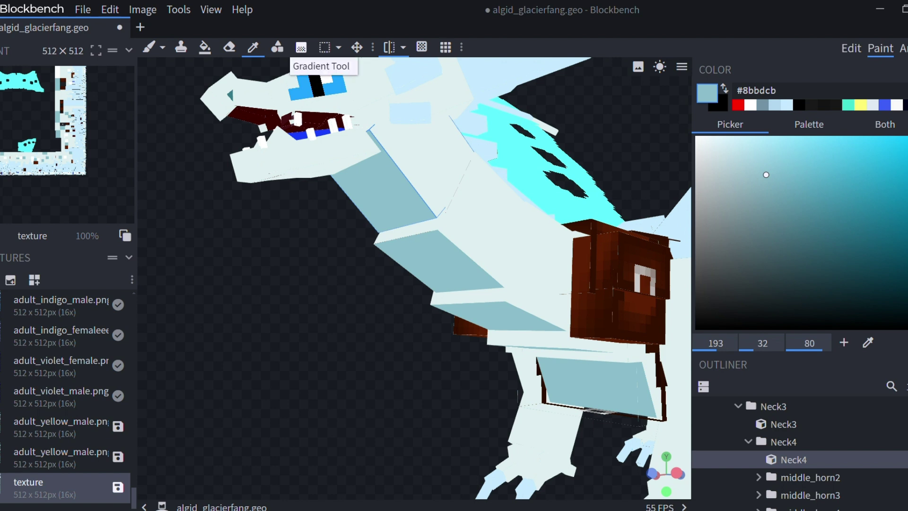
- Choose the Smooth Brush and set its size to 1, opacity to 79 and softness to 50
left_click(163, 47)
left_click(182, 106)
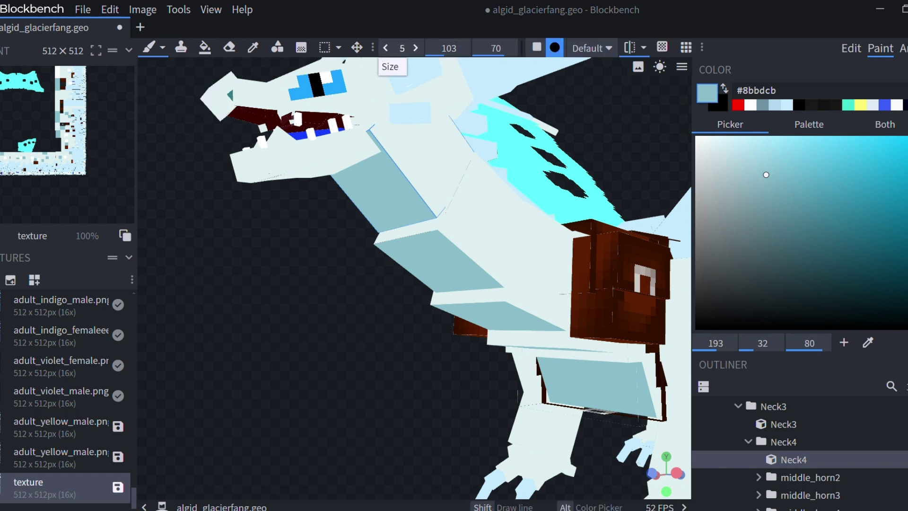
left_click(162, 47)
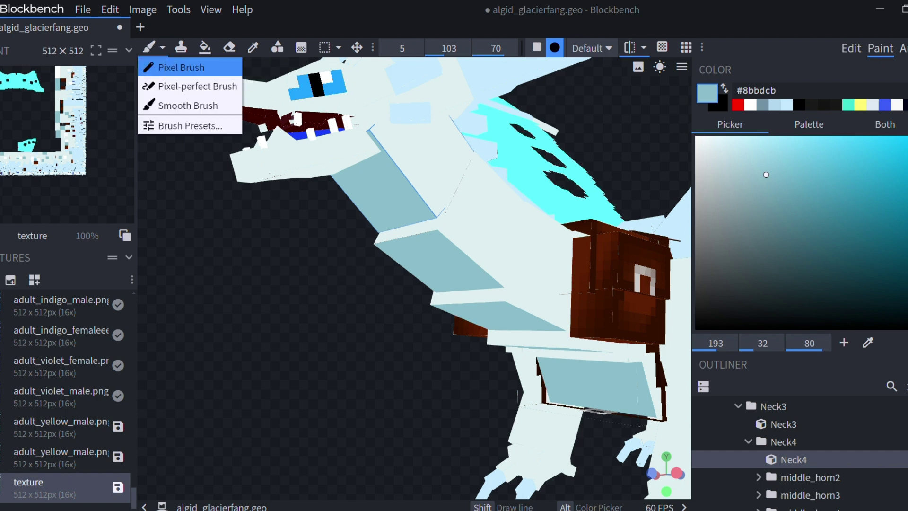
left_click(182, 105)
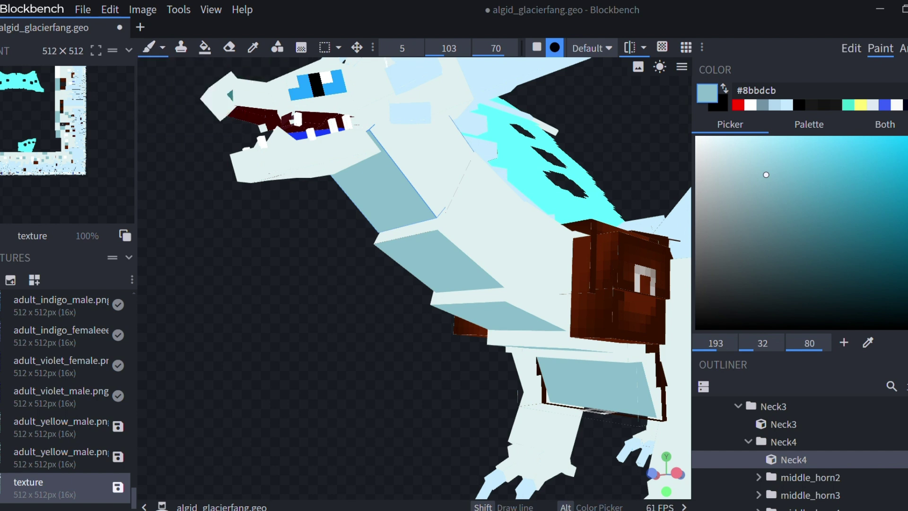
left_click(386, 48)
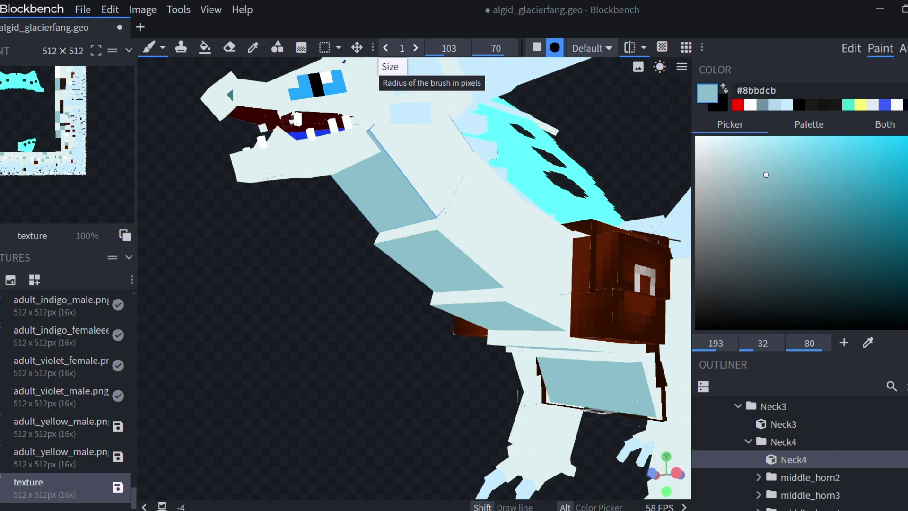
left_click_drag(449, 48, 426, 48)
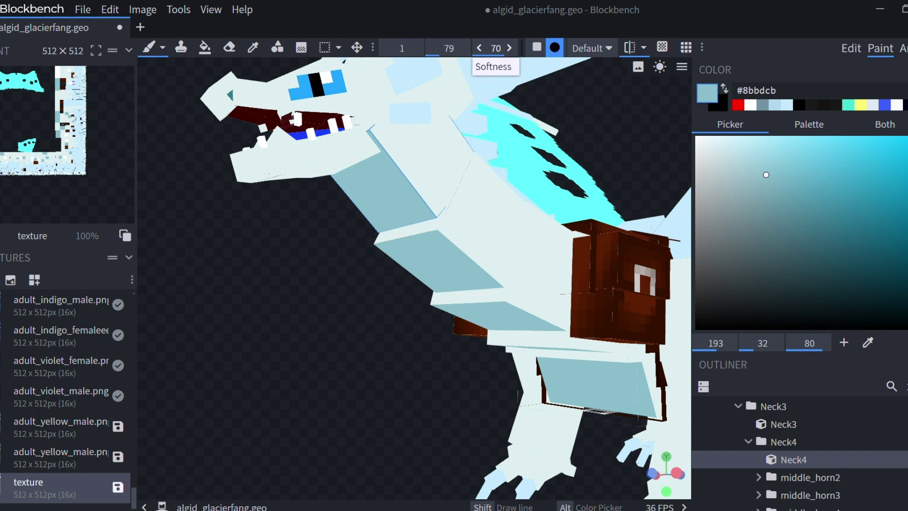
left_click_drag(494, 48, 489, 48)
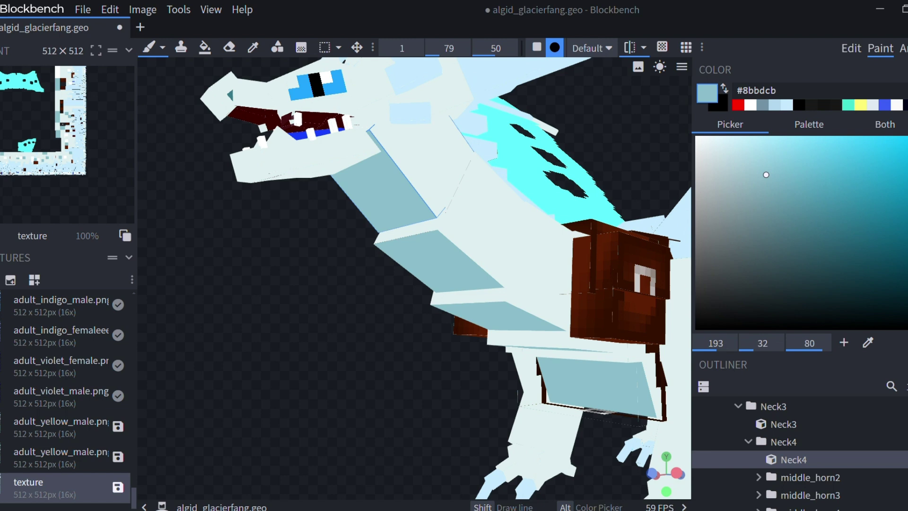
- Paint a soft blue-grey stroke along the lower side edge of the upper neck segment
left_click_drag(302, 293, 270, 317)
scroll(284, 284, "up", 3)
right_click_drag(298, 66, 315, 127)
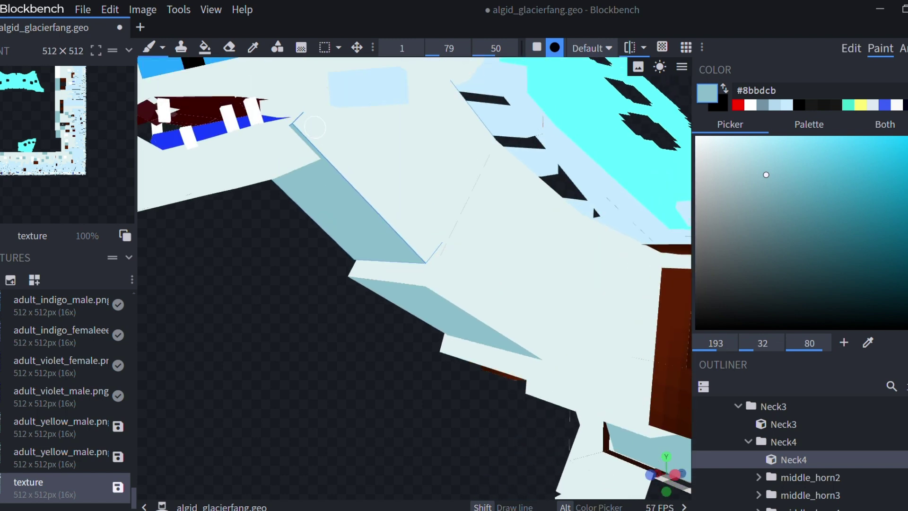
left_click_drag(305, 127, 429, 253)
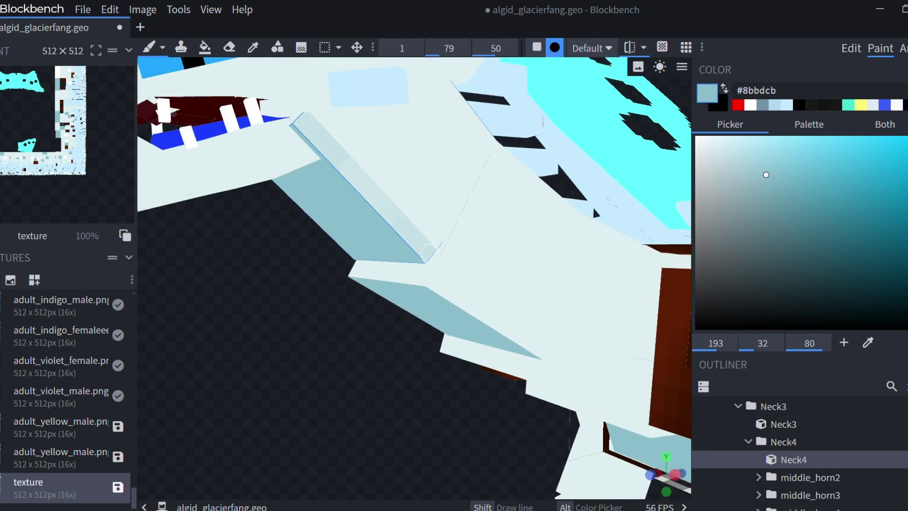
- Set the brush opacity to 63 and shade along the lower side edges of the neck segments down to the saddlebag
left_click_drag(449, 48, 436, 49)
mouse_move(314, 136)
left_mouse_down()
mouse_move(361, 194)
mouse_move(390, 208)
mouse_move(372, 165)
mouse_move(405, 203)
mouse_move(429, 281)
mouse_move(378, 272)
mouse_move(422, 266)
mouse_move(510, 326)
mouse_move(501, 329)
left_mouse_up()
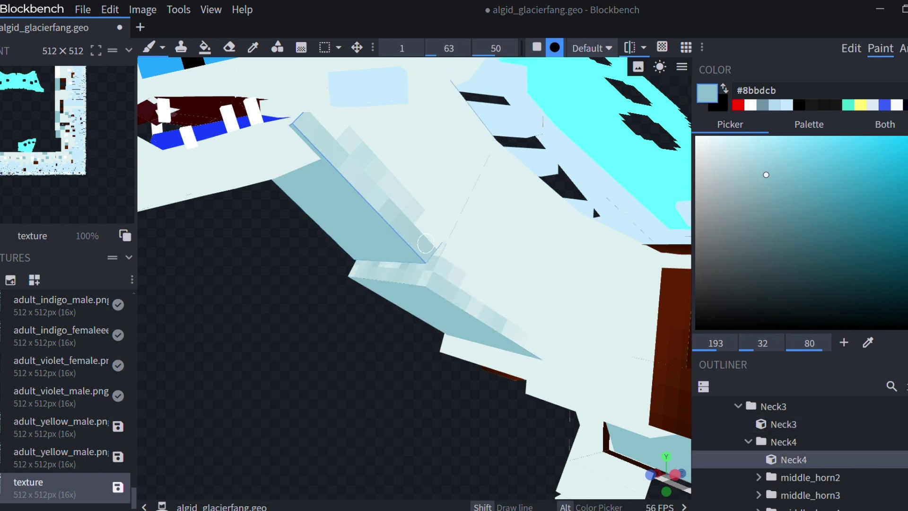
mouse_move(426, 244)
left_mouse_down()
mouse_move(426, 222)
mouse_move(481, 319)
left_mouse_up()
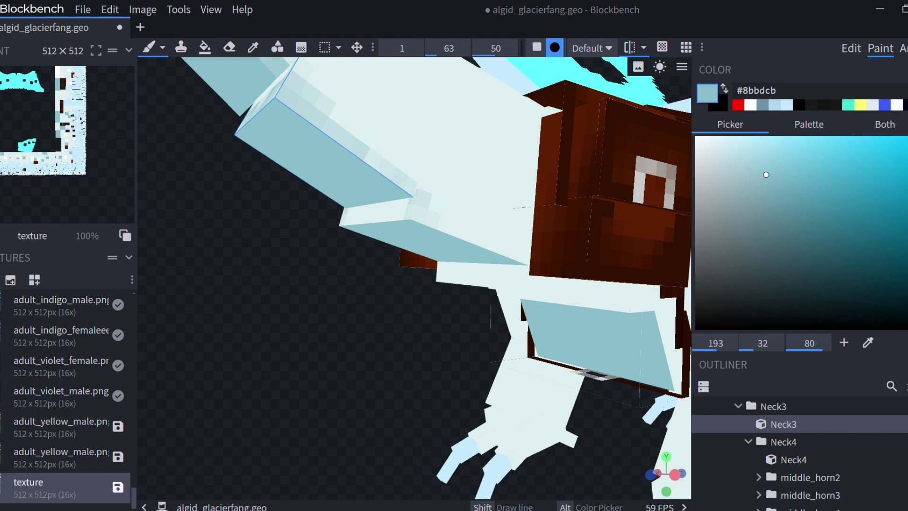
left_click_drag(458, 233, 526, 257)
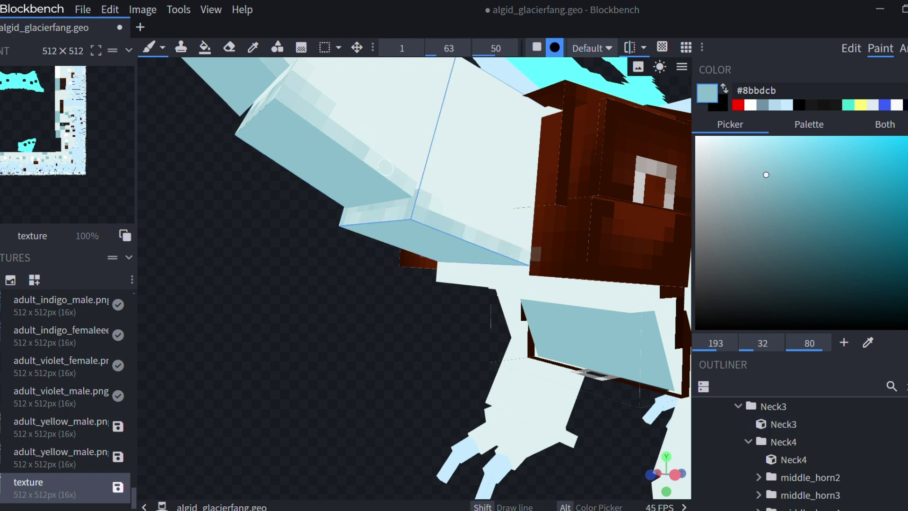
- Try shading higher up the opposite side of the upper neck with opacity 127
scroll(385, 167, "down", 10)
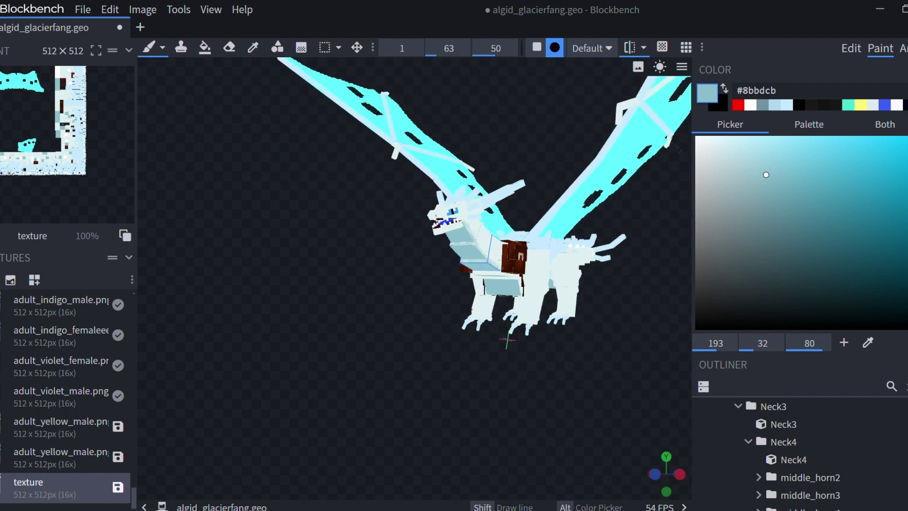
left_click_drag(386, 189, 521, 191)
right_click_drag(521, 191, 386, 210)
scroll(415, 237, "up", 8)
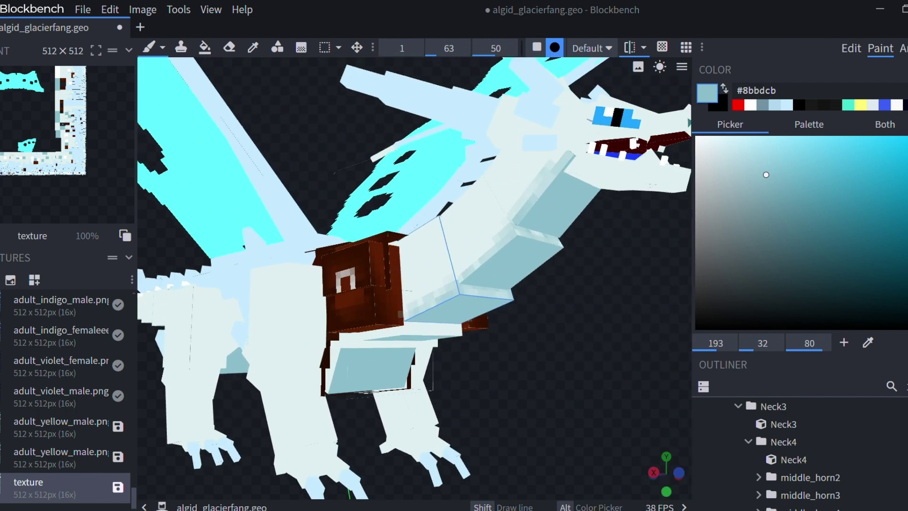
right_click_drag(544, 369, 409, 350)
left_click_drag(449, 350, 504, 374)
left_click_drag(447, 48, 464, 48)
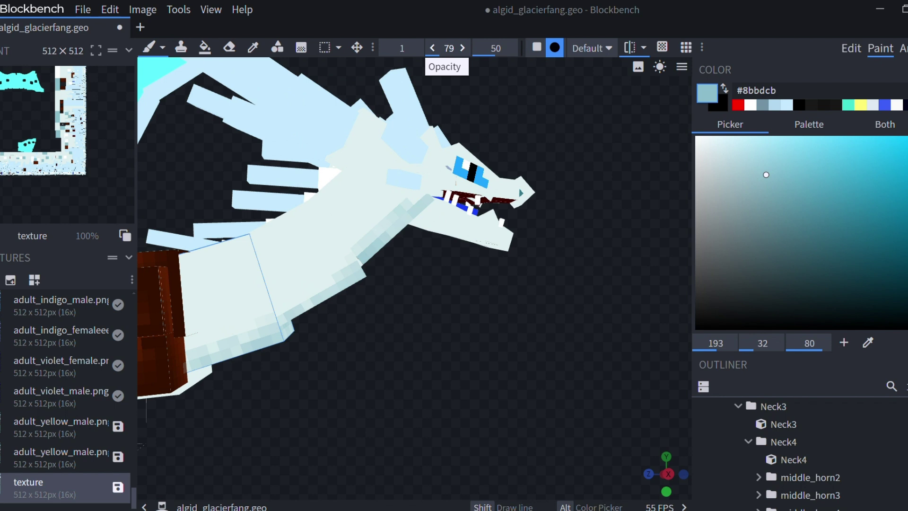
scroll(447, 48, "up", 12)
mouse_move(387, 208)
left_mouse_down()
mouse_move(374, 212)
mouse_move(369, 232)
mouse_move(331, 222)
mouse_move(348, 248)
left_mouse_up()
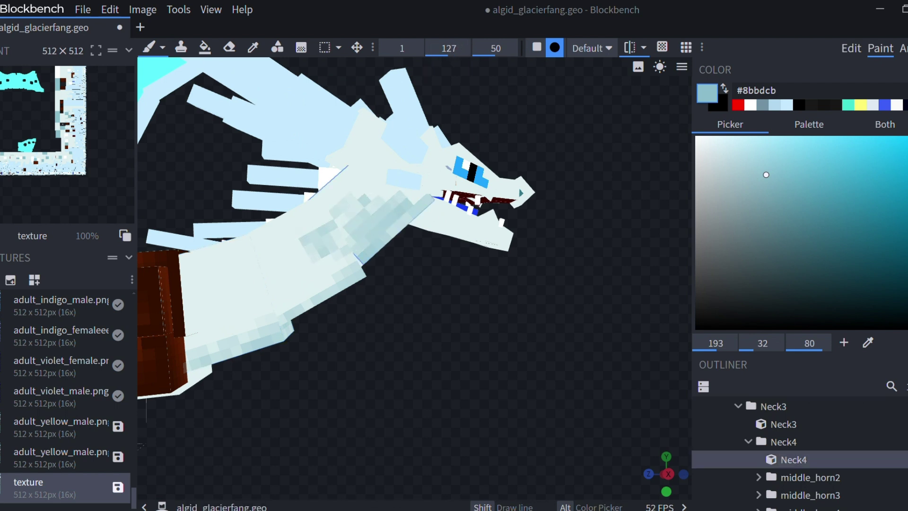
key("ctrl+z")
- Set the brush opacity to 95 and dab irregular patches above the shaded lower edge of the neck segments
scroll(447, 48, "down", 20)
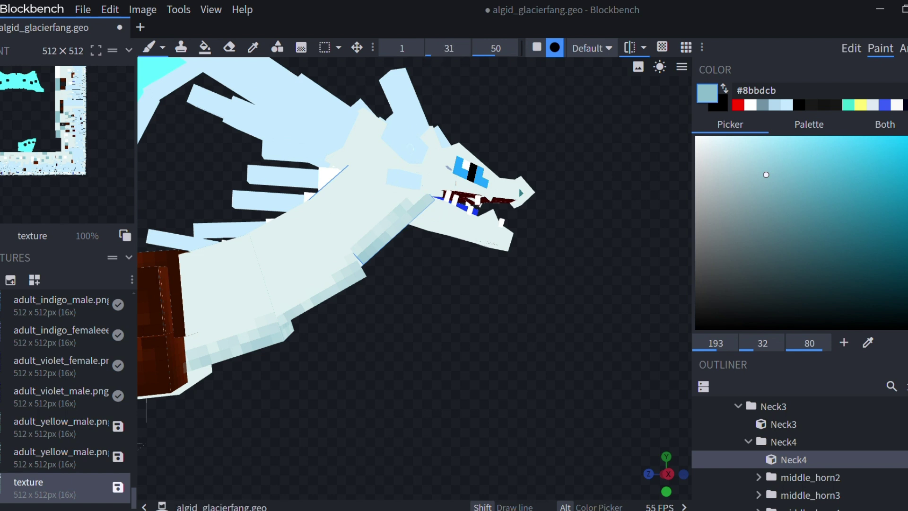
scroll(392, 157, "up", 2)
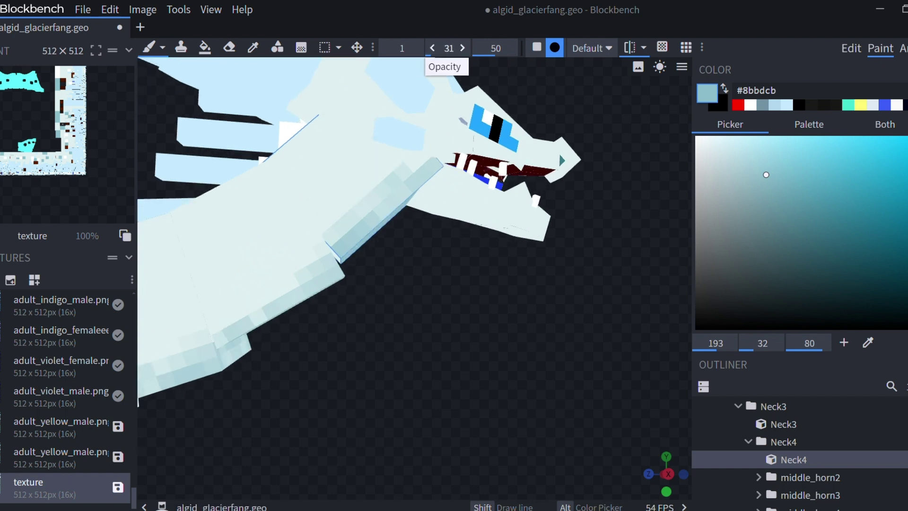
scroll(447, 48, "up", 14)
scroll(447, 47, "up", 2)
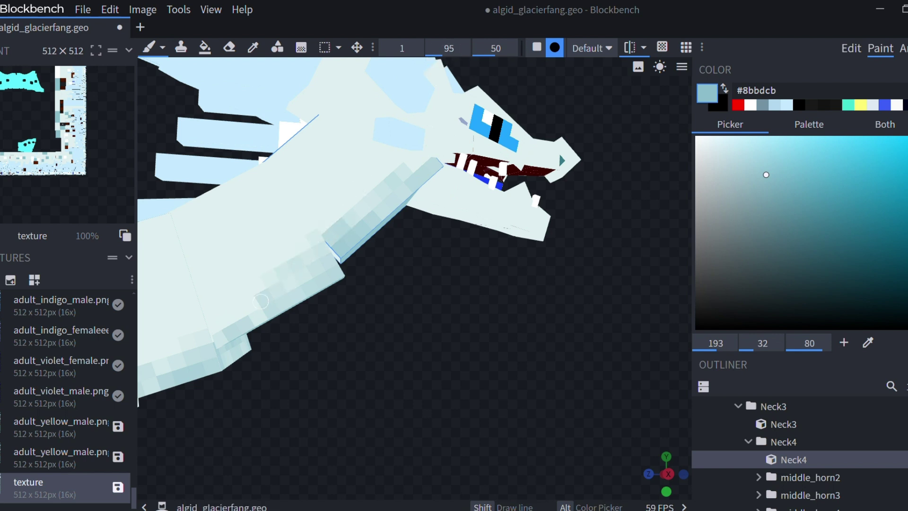
scroll(384, 280, "down", 10)
right_click_drag(384, 281, 485, 251)
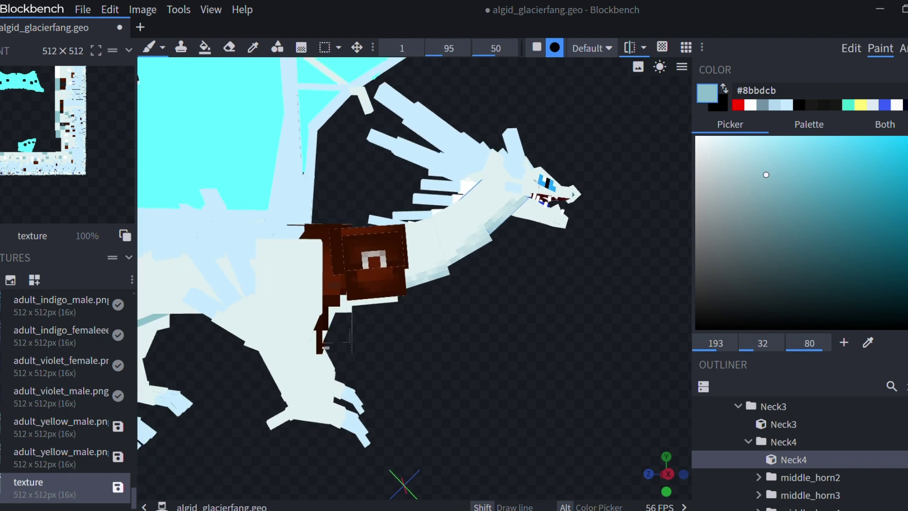
scroll(484, 251, "up", 7)
left_click(485, 251)
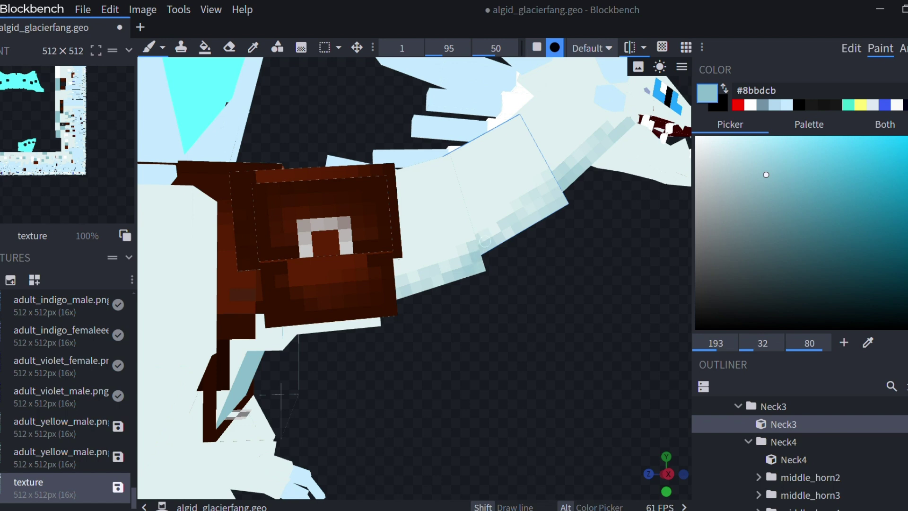
left_click(560, 183)
left_click(557, 190)
- Set the brush size to 6 and shade the pale bands between the neck's underside plates and above the chest
scroll(577, 212, "down", 6)
left_click_drag(578, 213, 391, 203)
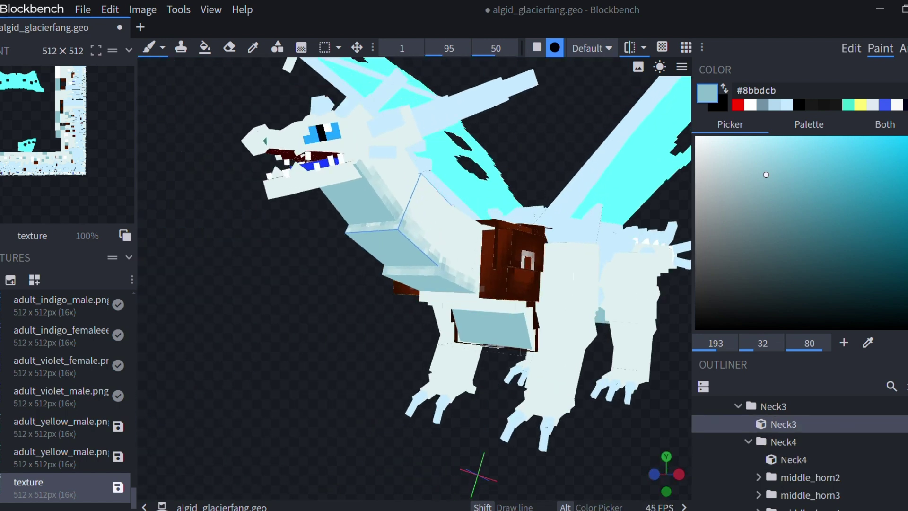
scroll(388, 201, "up", 3)
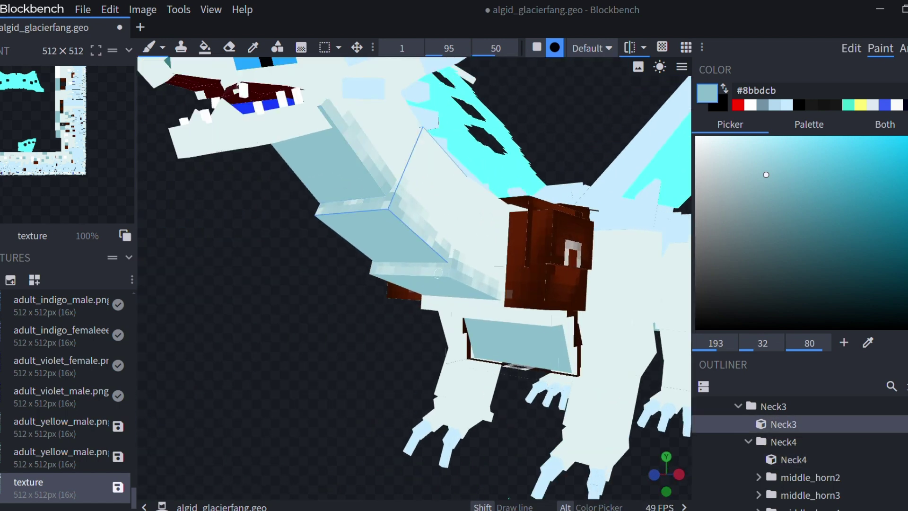
left_click_drag(352, 289, 371, 189)
right_click_drag(372, 190, 339, 101)
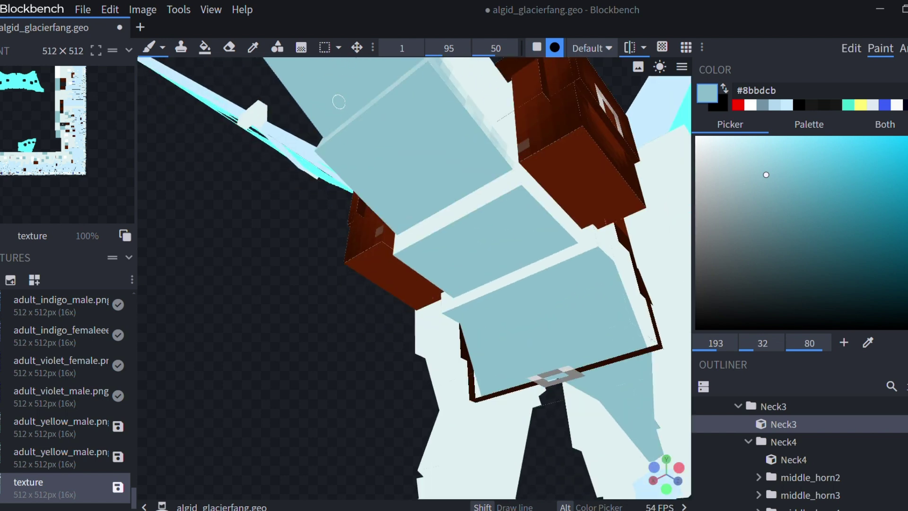
left_click_drag(395, 49, 426, 48)
left_click_drag(293, 102, 316, 133)
mouse_move(456, 203)
left_mouse_down()
mouse_move(426, 239)
mouse_move(359, 284)
mouse_move(396, 242)
mouse_move(466, 242)
left_mouse_up()
scroll(397, 253, "down", 5)
scroll(397, 243, "up", 5)
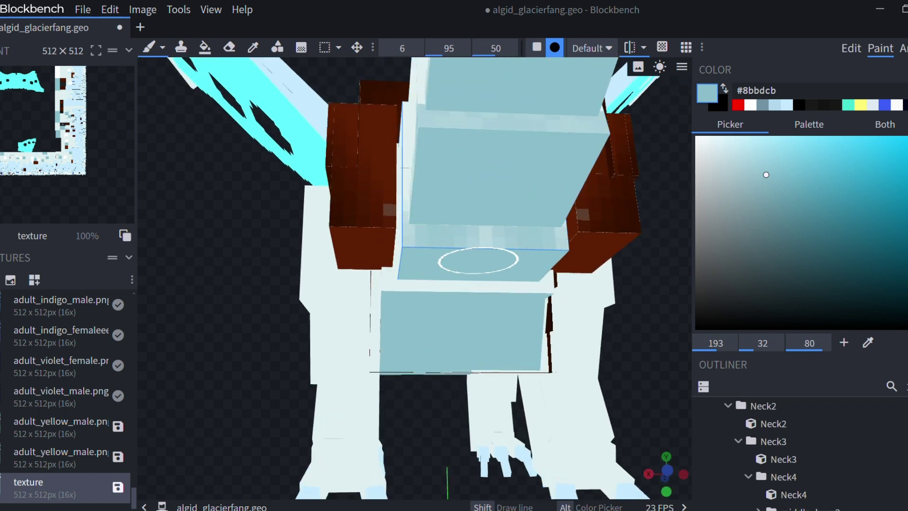
left_click_drag(439, 286, 424, 289)
- Set the brush size to 2 and turn on the alpha channel lock for painting
scroll(403, 50, "down", 3)
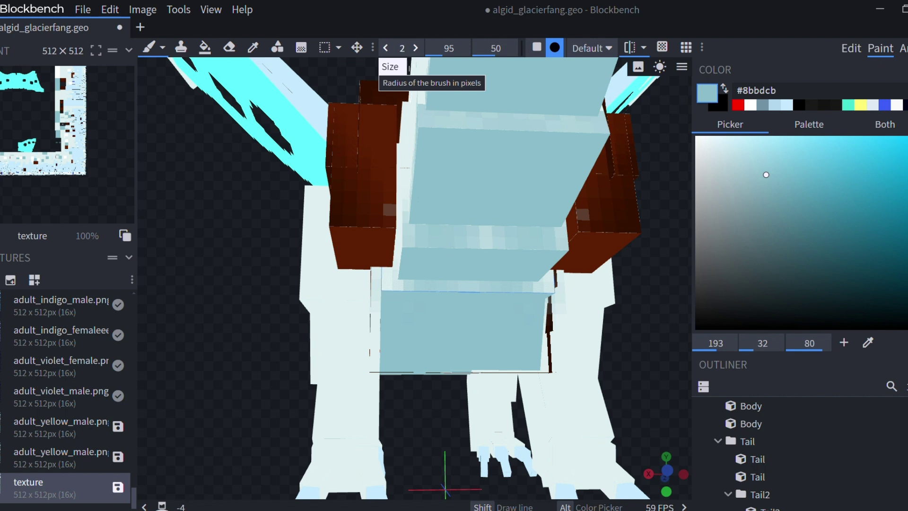
middle_click_drag(387, 189, 440, 202)
left_click_drag(483, 189, 431, 217)
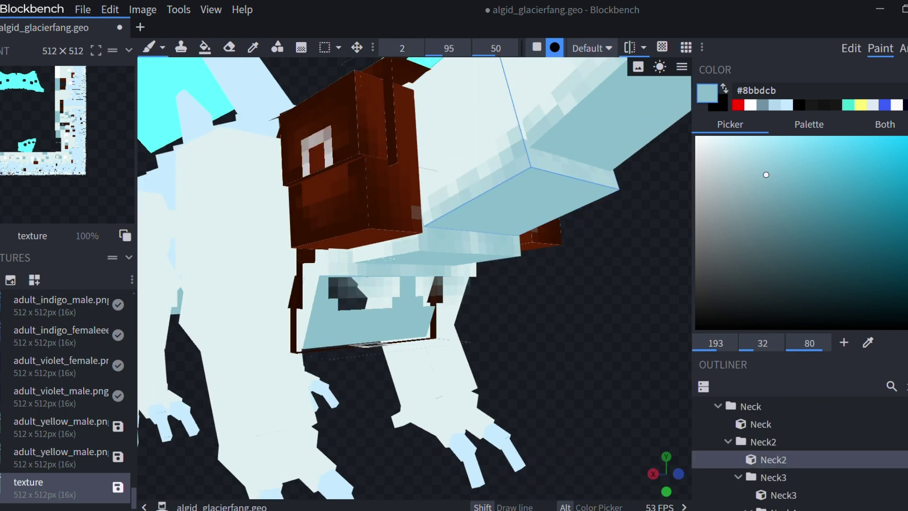
left_click_drag(444, 271, 469, 271)
left_click_drag(539, 270, 469, 272)
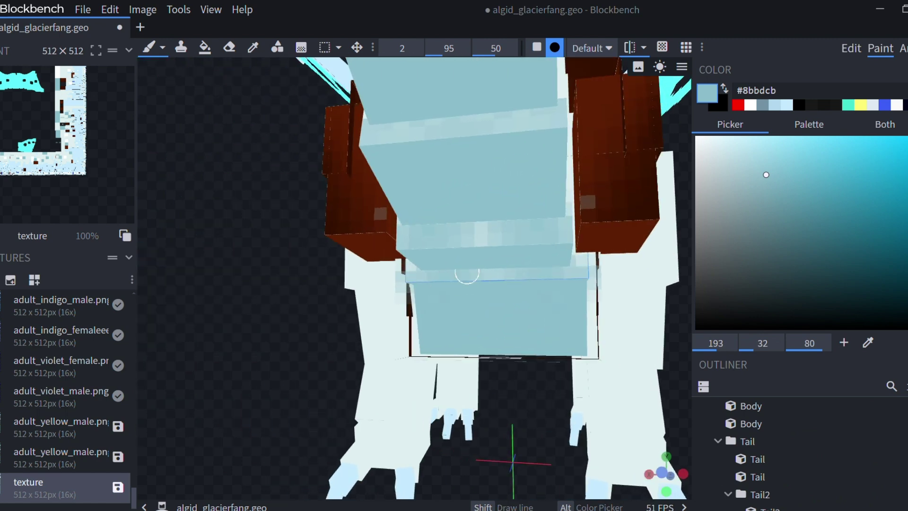
scroll(584, 270, "down", 6)
mouse_move(569, 265)
left_mouse_down()
mouse_move(586, 274)
mouse_move(531, 276)
left_mouse_up()
left_click(662, 48)
- Try wider shading strokes along the side of the neck, with the brush opacity set to 63
scroll(531, 275, "up", 4)
scroll(531, 275, "down", 6)
scroll(473, 255, "up", 8)
left_click(335, 193)
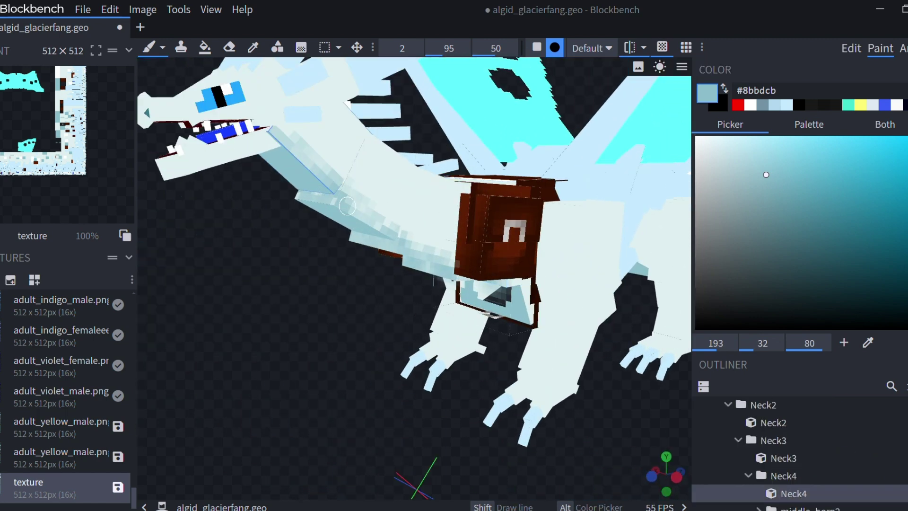
left_click_drag(342, 202, 362, 220)
right_click_drag(362, 220, 385, 240)
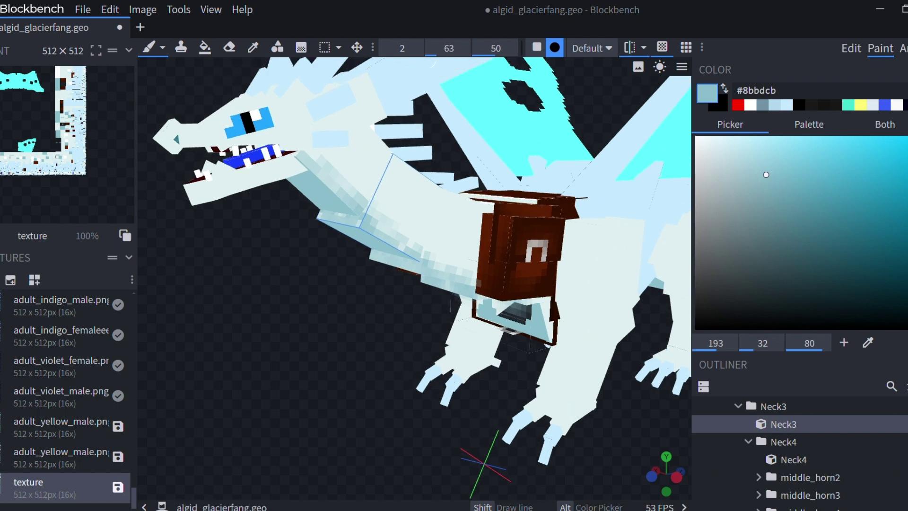
scroll(384, 241, "up", 4)
left_click_drag(303, 116, 402, 205)
key("ctrl+z")
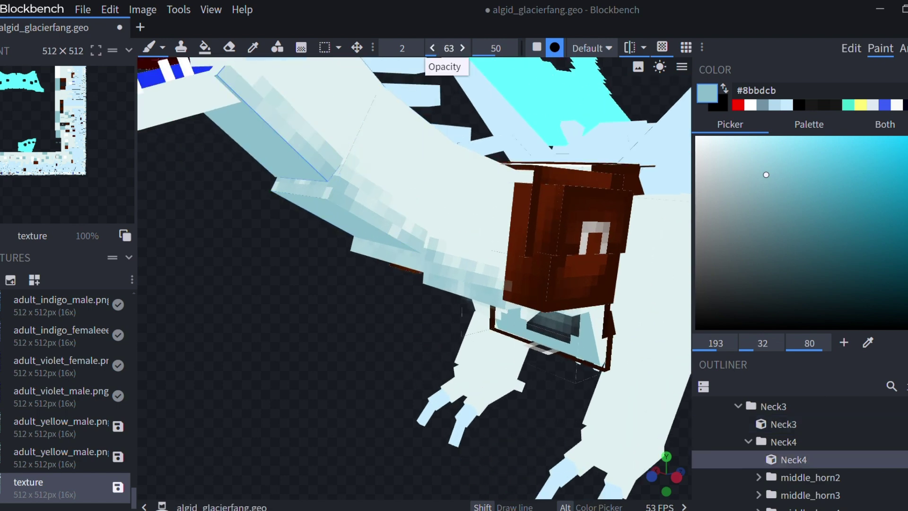
- Set the brush opacity to 47 and paint a fading stroke above the shaded edge along the neck
left_click_drag(448, 48, 428, 50)
mouse_move(297, 108)
left_mouse_down()
mouse_move(433, 231)
mouse_move(475, 251)
left_mouse_up()
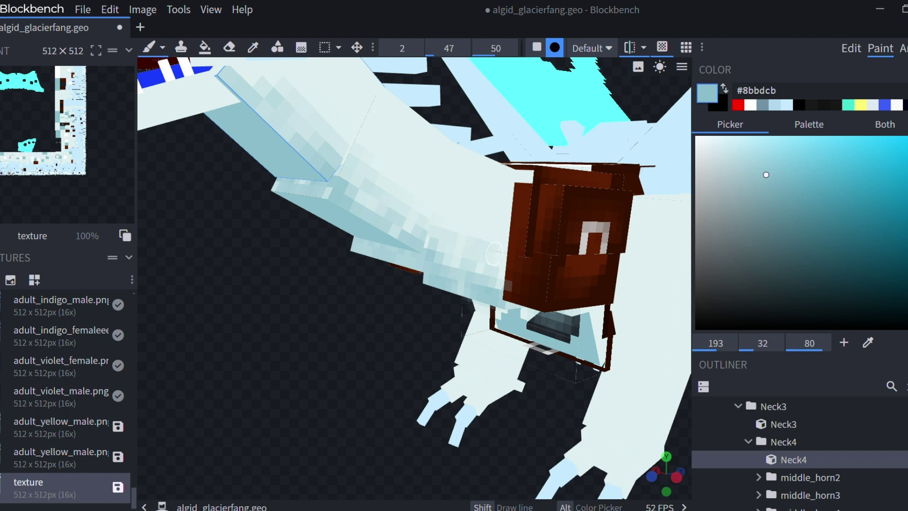
- Sample the pale base colour #deefef from the upper neck and darken it to #b3cdcd
scroll(487, 257, "down", 6)
mouse_move(369, 332)
left_mouse_down()
mouse_move(497, 331)
mouse_move(537, 320)
mouse_move(473, 331)
mouse_move(345, 322)
left_mouse_up()
scroll(364, 326, "up", 5)
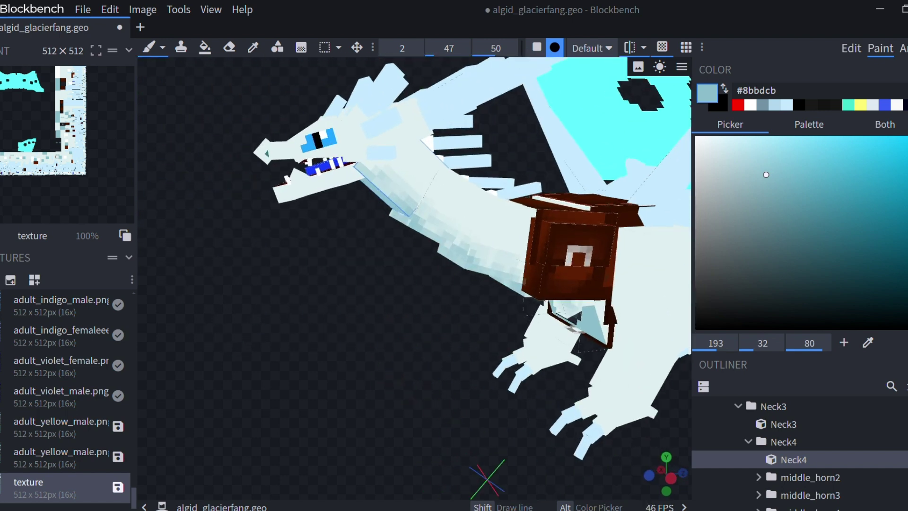
scroll(345, 321, "up", 3)
left_click(253, 47)
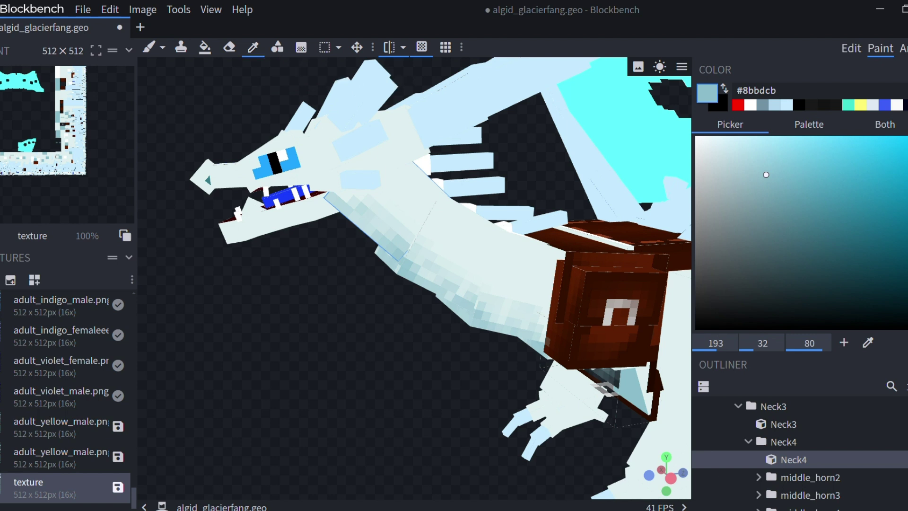
left_click(407, 199)
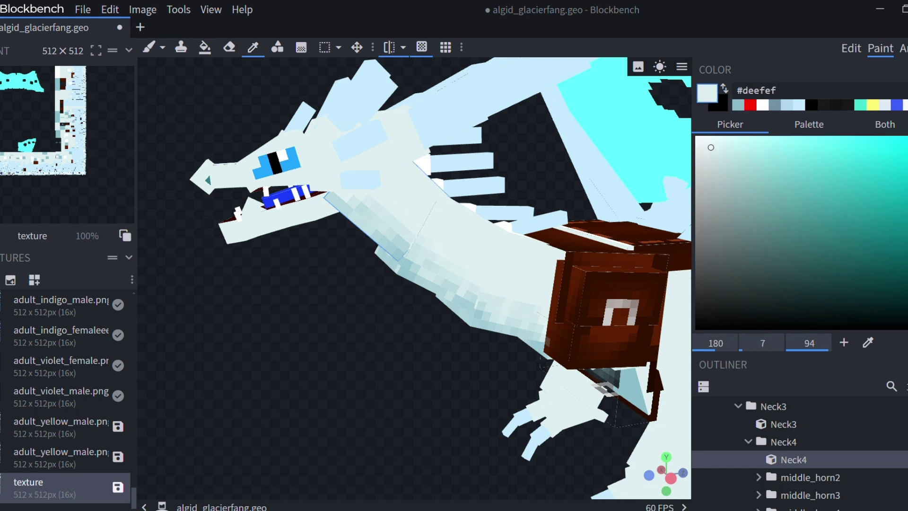
left_click(406, 194)
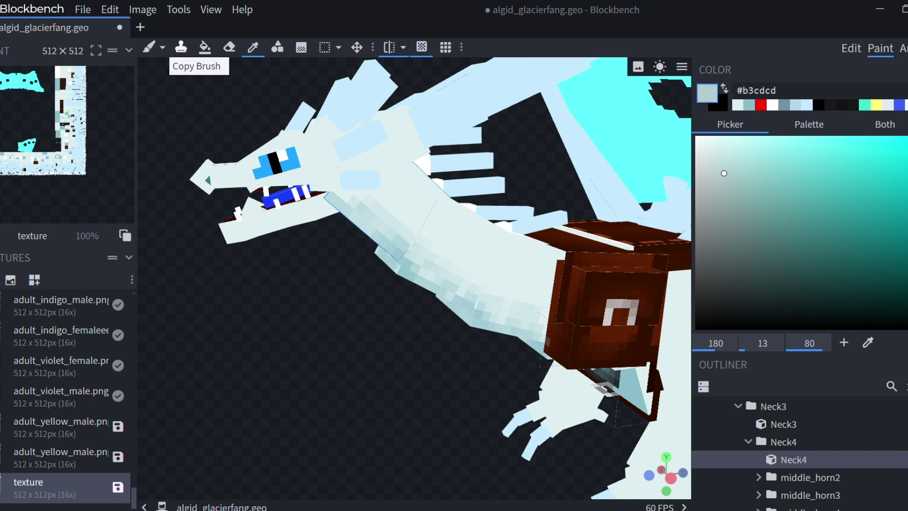
- Choose the Smooth Brush with size 1, opacity 31 and softness 40, and paint a faint patch on the upper neck
left_click(162, 47)
left_click(178, 106)
left_click_drag(402, 48, 376, 48)
scroll(457, 246, "up", 5)
scroll(381, 150, "up", 2)
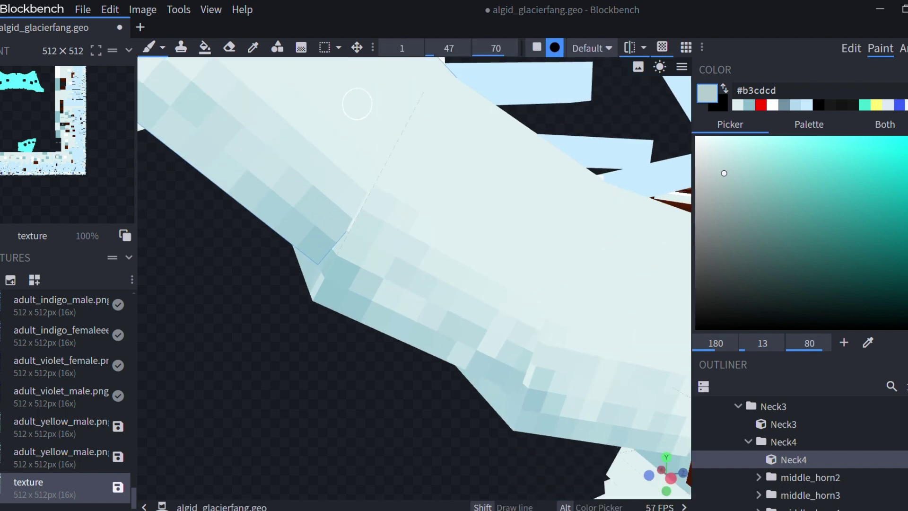
scroll(357, 105, "up", 2)
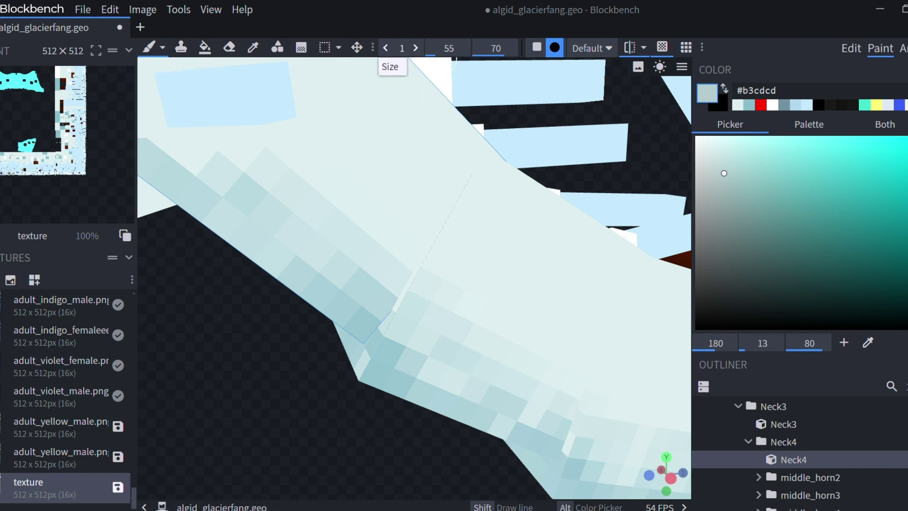
left_click_drag(496, 48, 452, 48)
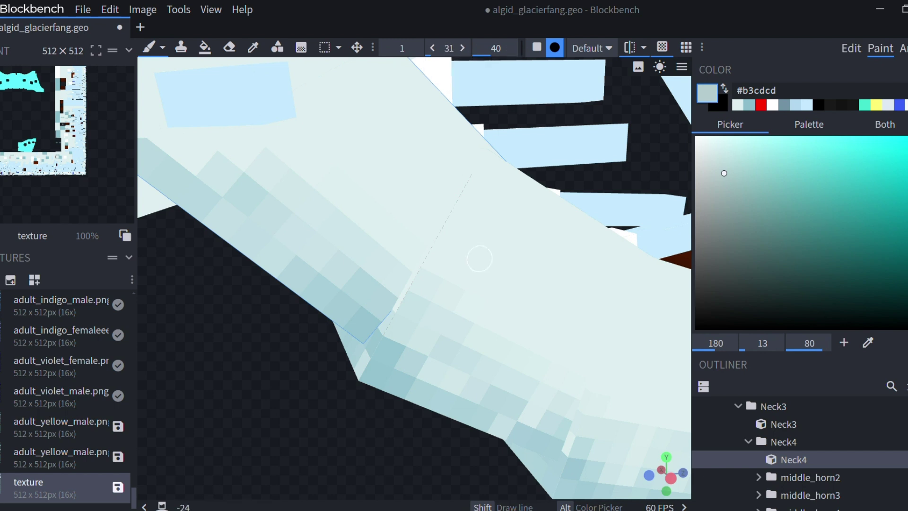
scroll(480, 259, "down", 5)
scroll(454, 232, "up", 4)
left_click_drag(370, 152, 375, 189)
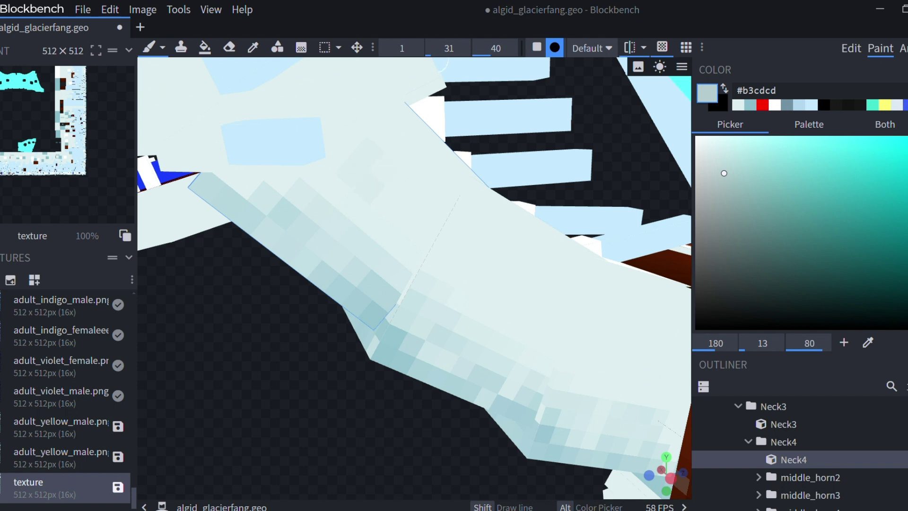
- Set the brush opacity to 79 and paint scattered darker spots across the upper and middle side of the neck
left_click_drag(449, 48, 471, 48)
left_click(397, 148)
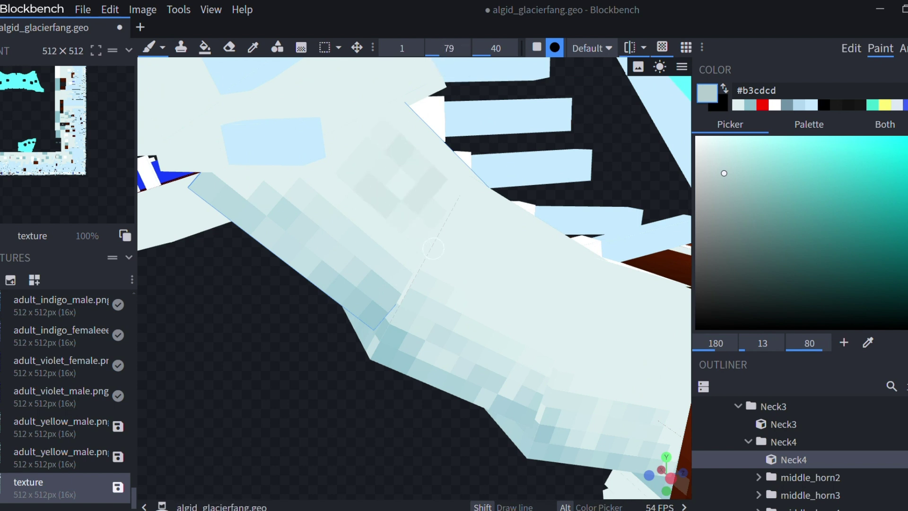
left_click(463, 215)
left_click(402, 218)
left_click(435, 207)
left_click(491, 201)
left_click(472, 240)
left_click(451, 275)
left_click(485, 292)
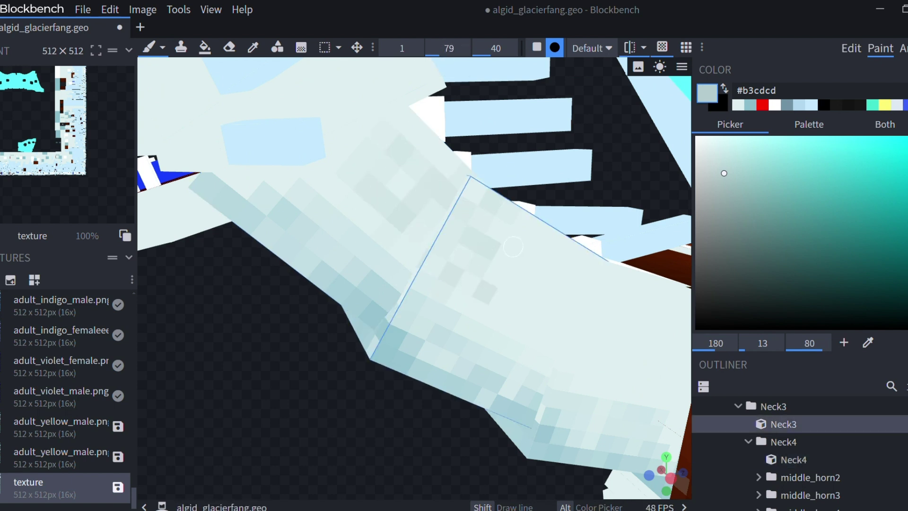
- Extend the darker spots over the neck segment beside the saddlebag and fill gaps on the upper neck
left_click(598, 332)
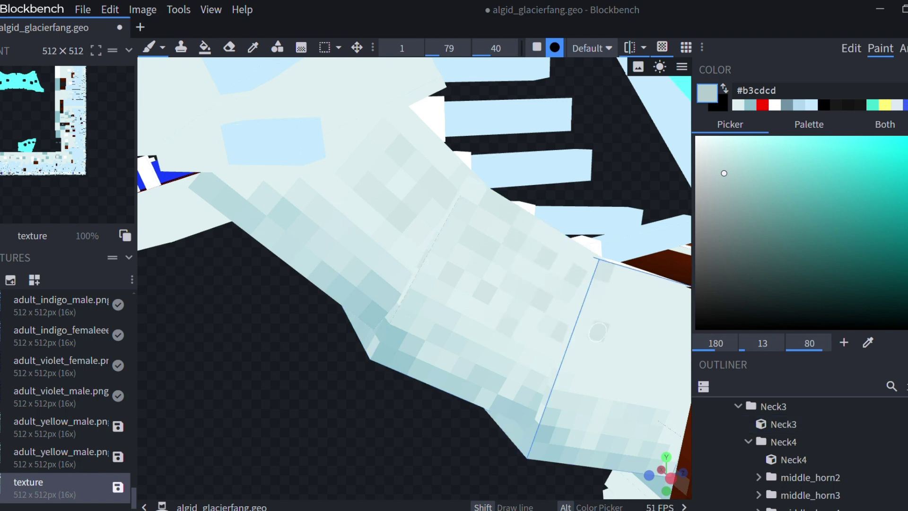
scroll(617, 300, "down", 3)
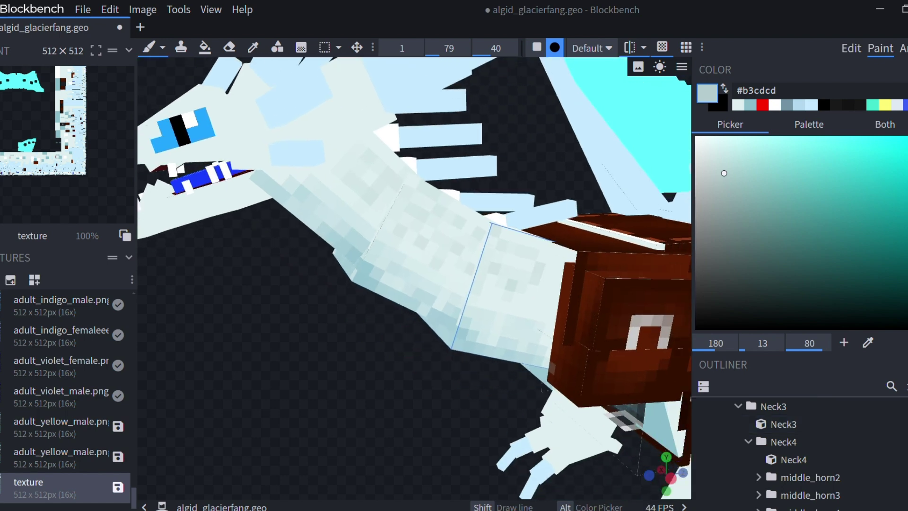
scroll(602, 315, "up", 3)
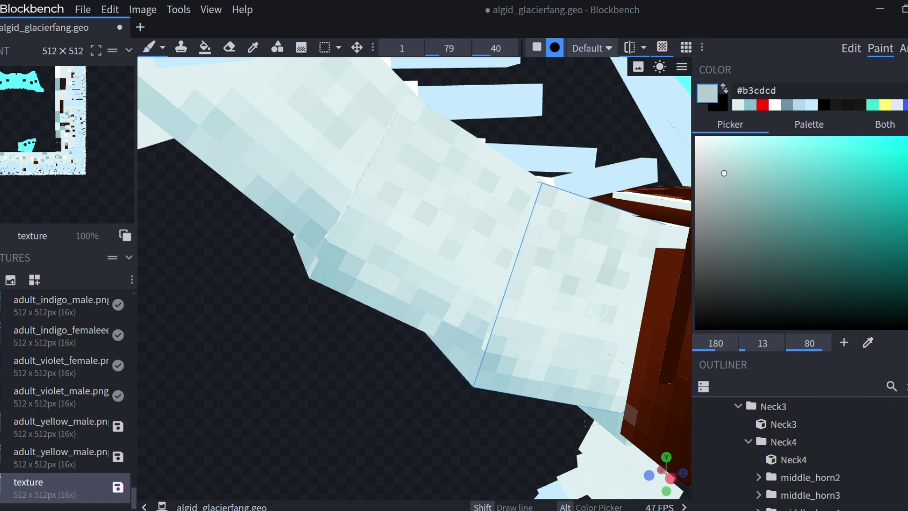
left_click(408, 213)
left_click(318, 156)
- On the opposite side of the dragon, paint darker spots over the back of the head and the cheek
scroll(304, 215, "down", 3)
left_click_drag(295, 284, 480, 287)
scroll(480, 286, "down", 3)
right_click_drag(480, 286, 481, 340)
scroll(481, 339, "up", 4)
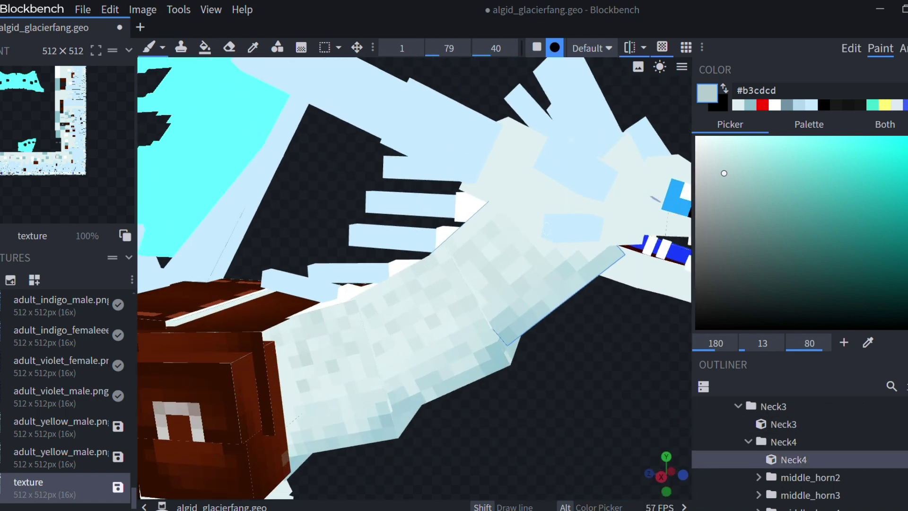
left_click_drag(559, 201, 549, 212)
left_click(585, 203)
left_click(611, 222)
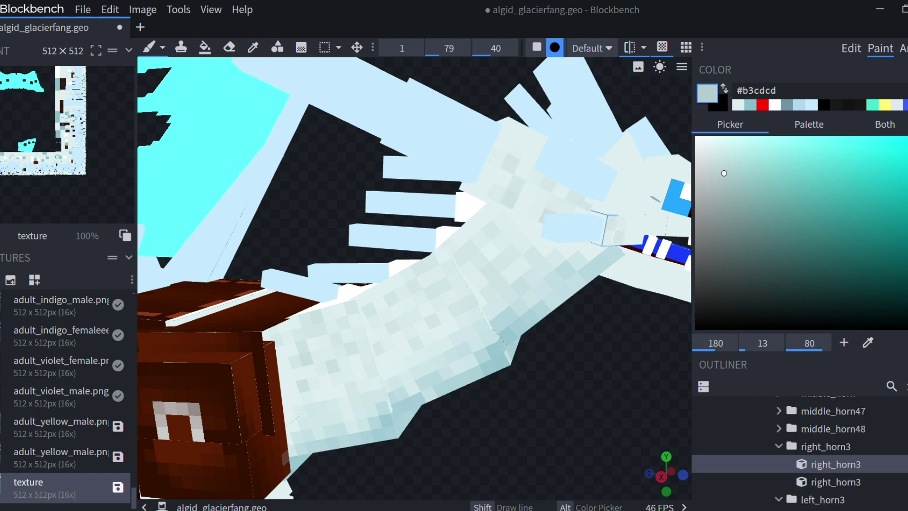
- Continue the darker spots over the side of the head behind and below the eye
left_click(630, 195)
left_click(620, 181)
left_click(626, 161)
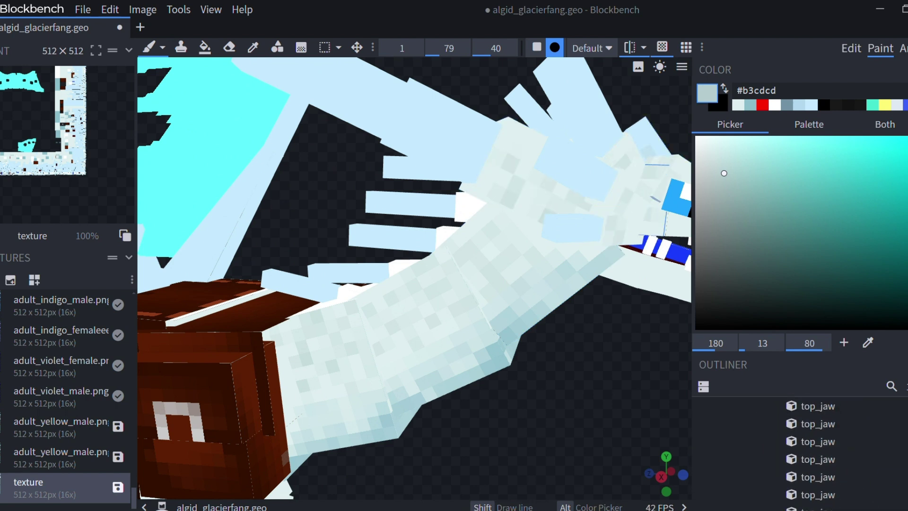
right_click_drag(660, 213, 476, 218)
left_click(479, 232)
left_click(493, 232)
left_click(545, 236)
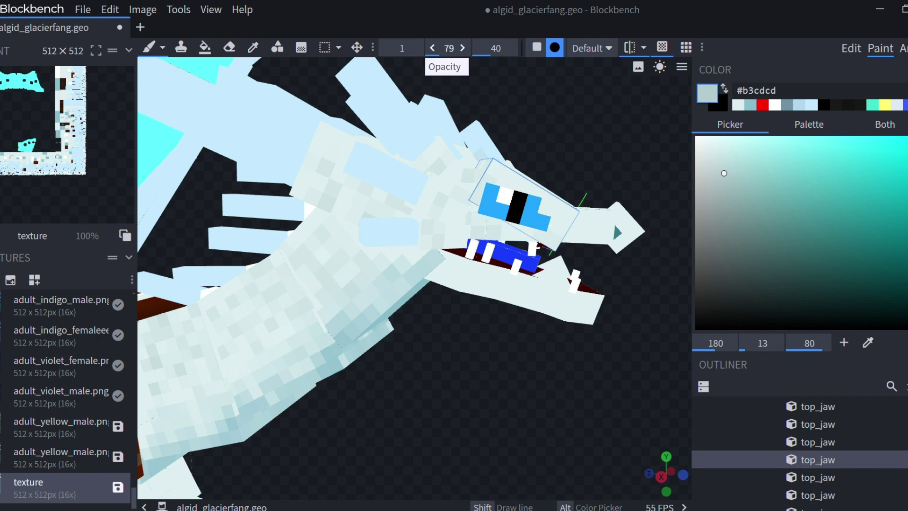
- Set the brush opacity to 47 and paint fainter spots around the eye, snout and lower jaw
left_click_drag(449, 48, 416, 48)
left_click(520, 183)
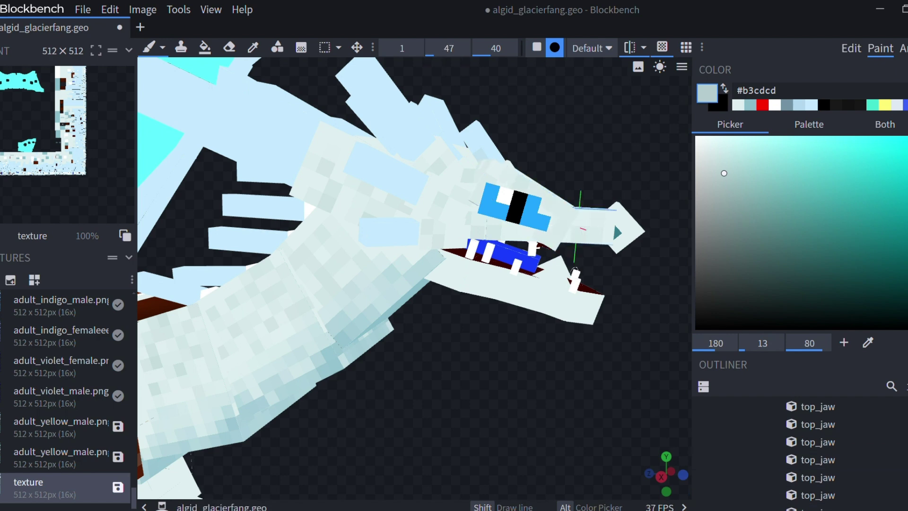
left_click(560, 314)
scroll(560, 313, "down", 3)
left_click_drag(561, 355, 421, 350)
scroll(421, 350, "up", 3)
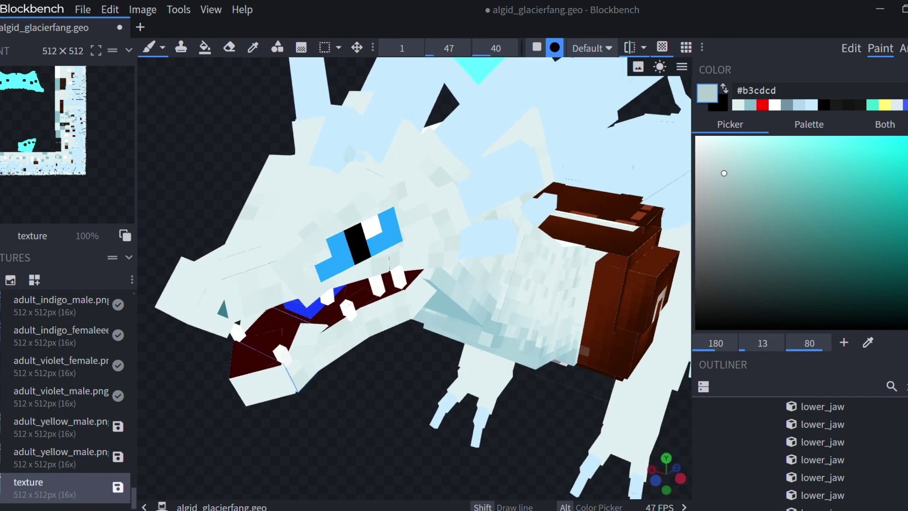
- Paint faint darker spots over the top of the head and the brow above the eye
left_click(378, 198)
left_click_drag(337, 206, 293, 213)
left_click_drag(236, 192, 293, 194)
left_click(360, 177)
left_click(408, 160)
- Sample the white colour #ffffff from the top of the neck
scroll(405, 162, "down", 5)
left_click_drag(331, 369, 279, 360)
right_click_drag(279, 360, 265, 275)
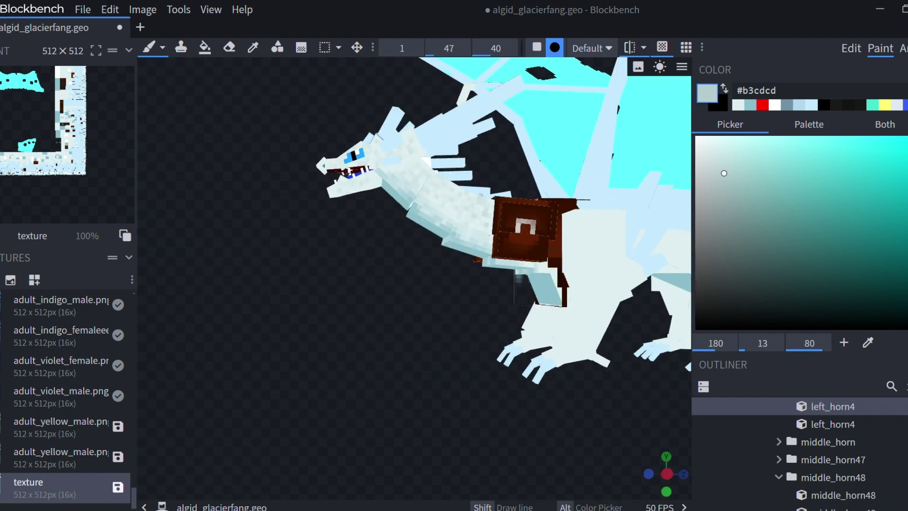
left_click_drag(265, 275, 261, 331)
scroll(283, 307, "up", 5)
left_click(253, 48)
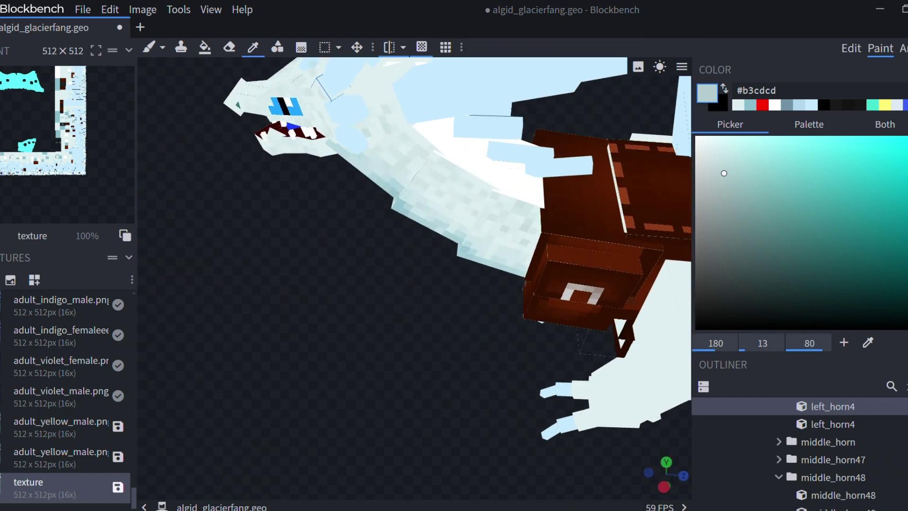
left_click(468, 154)
mouse_move(303, 307)
left_mouse_down()
mouse_move(308, 334)
mouse_move(326, 305)
mouse_move(416, 312)
mouse_move(473, 348)
mouse_move(392, 336)
mouse_move(308, 279)
mouse_move(350, 276)
mouse_move(303, 293)
left_mouse_up()
right_click_drag(303, 293, 321, 348)
scroll(322, 348, "up", 3)
left_click_drag(322, 348, 303, 357)
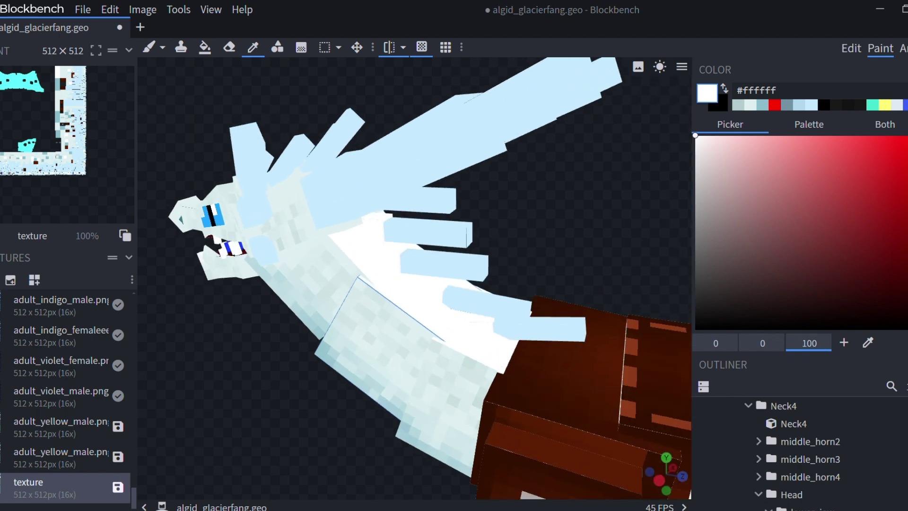
left_click(362, 256)
- Choose the Smooth Brush with size 1, opacity 95 and softness 40
left_click(162, 48)
left_click(201, 105)
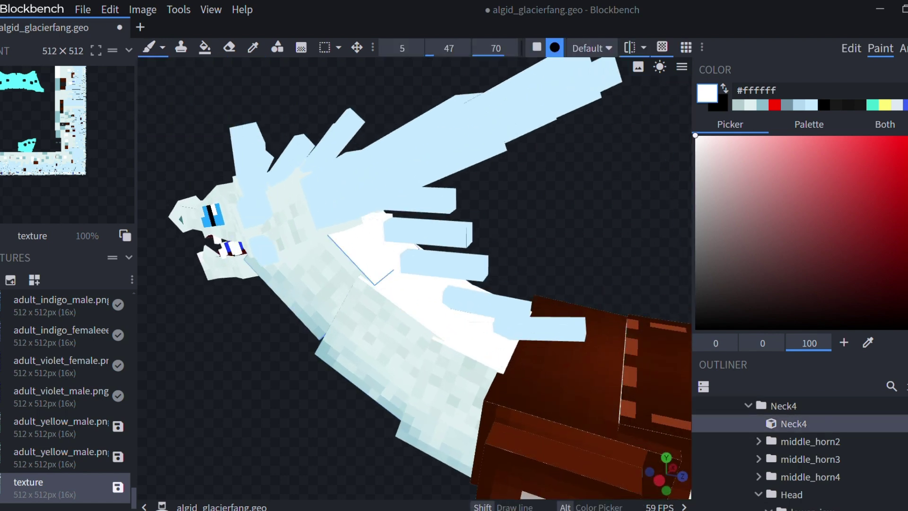
left_click_drag(246, 350, 312, 227)
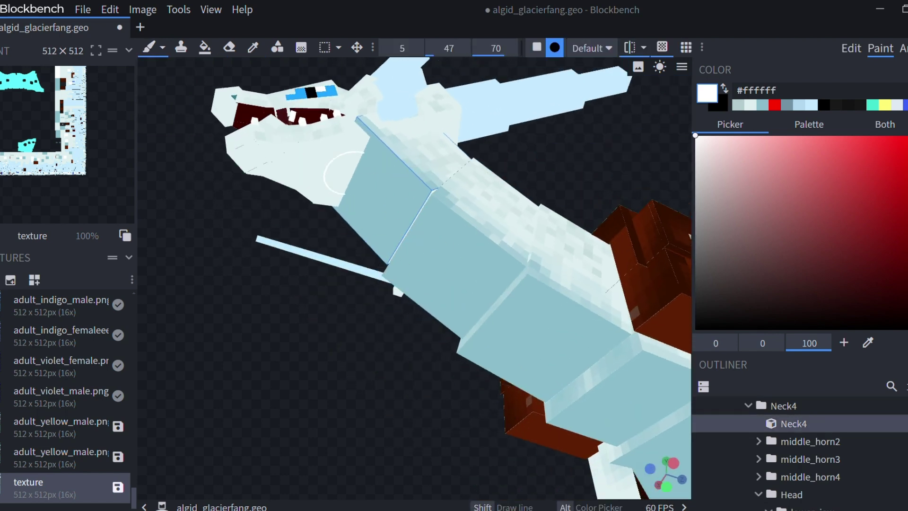
scroll(365, 222, "up", 5)
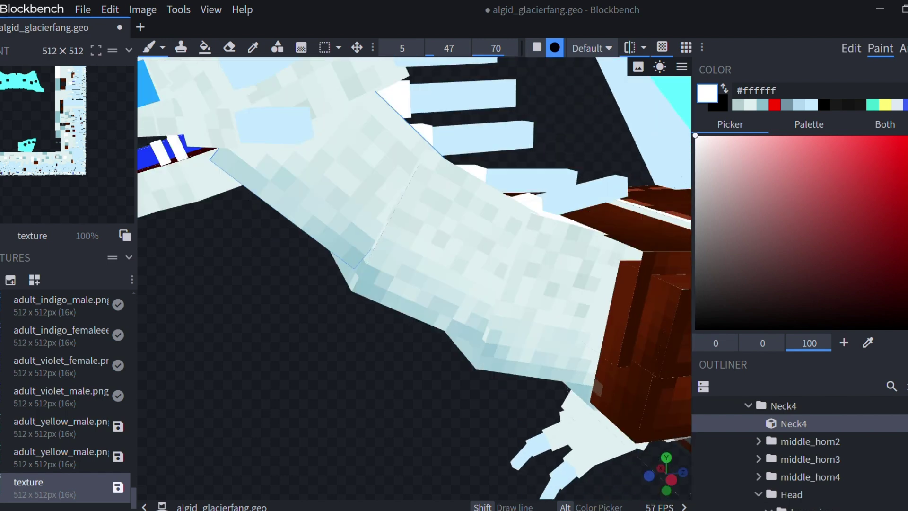
left_click_drag(400, 48, 362, 49)
scroll(340, 264, "down", 7)
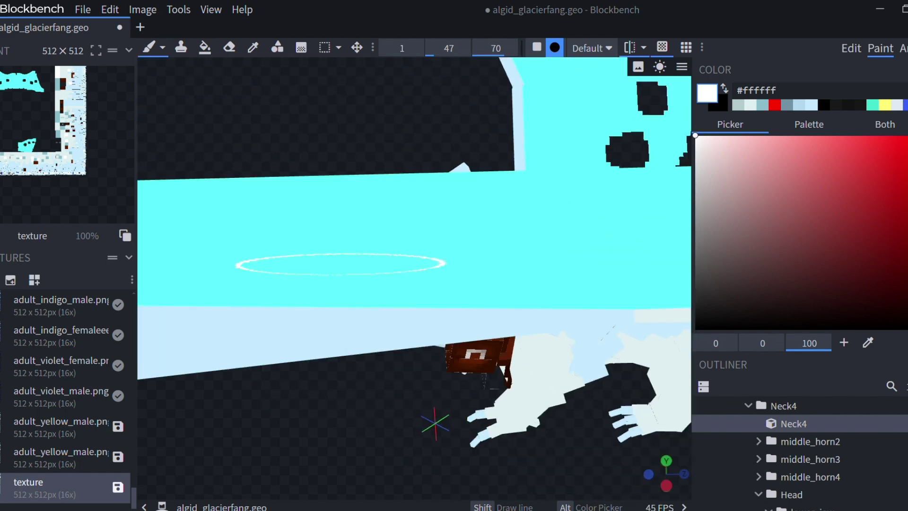
scroll(341, 283, "down", 3)
left_click_drag(341, 293, 362, 260)
scroll(362, 261, "up", 7)
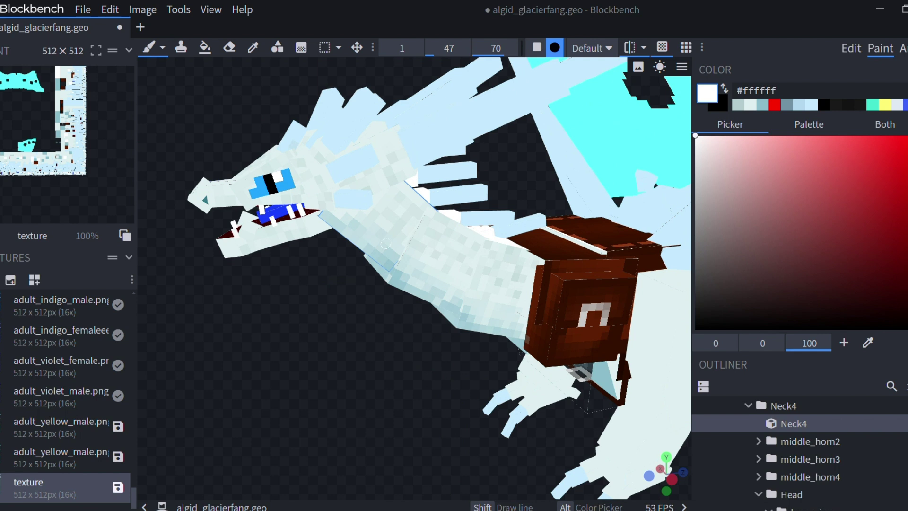
scroll(362, 260, "up", 4)
left_click_drag(443, 48, 463, 48)
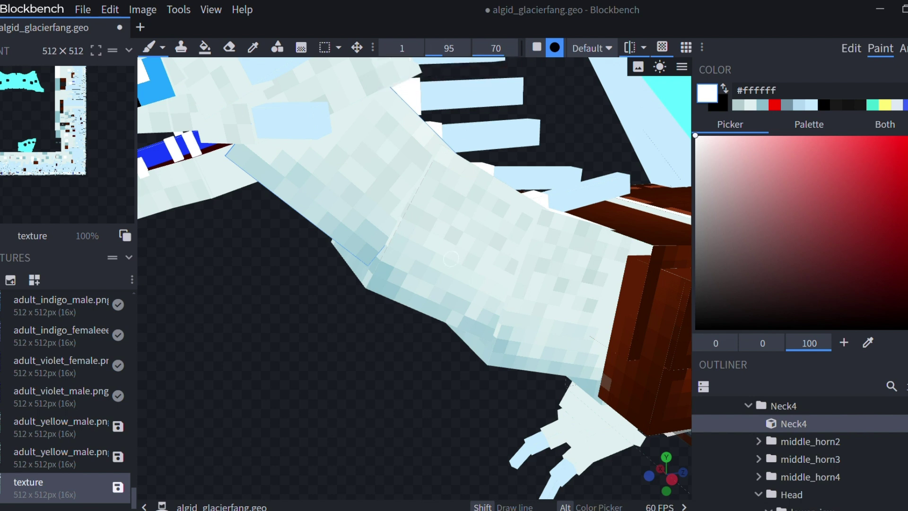
left_click_drag(496, 47, 487, 48)
scroll(368, 233, "up", 2)
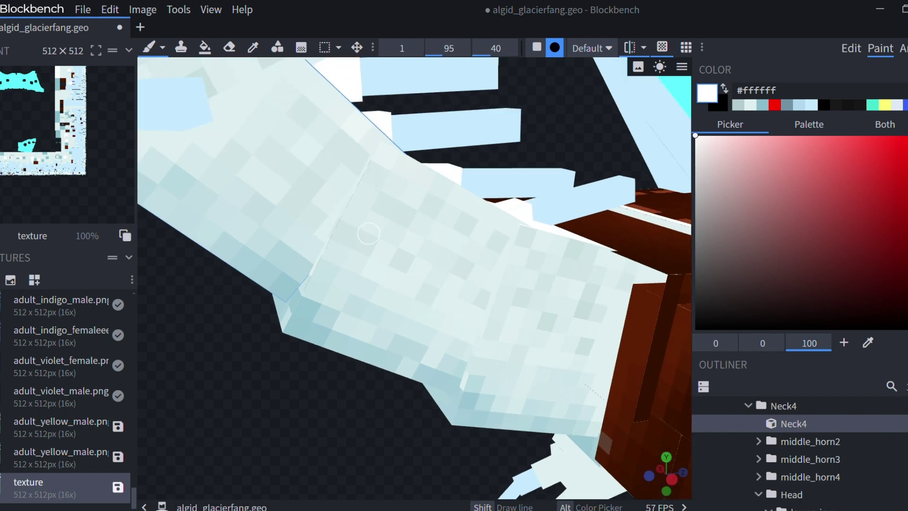
- Paint soft white highlights along the upper edge of the neck, blending the white back into the side
mouse_move(339, 126)
left_mouse_down()
mouse_move(317, 105)
mouse_move(559, 245)
mouse_move(597, 255)
left_mouse_up()
left_click_drag(597, 255, 397, 179)
left_click(497, 236)
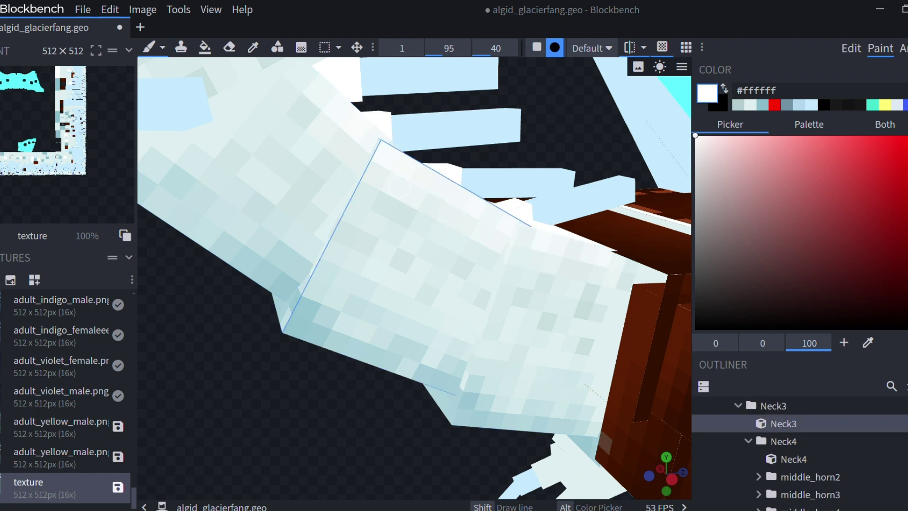
left_click_drag(327, 140, 304, 113)
left_click_drag(415, 189, 444, 211)
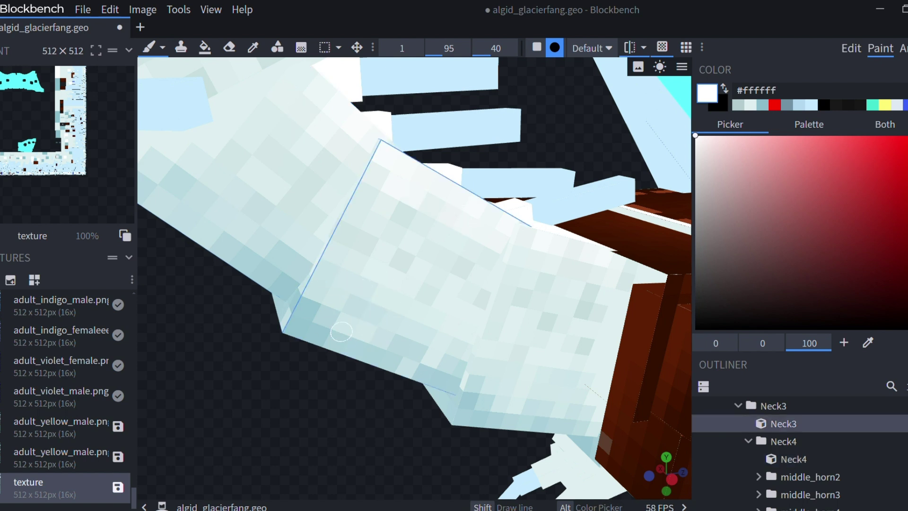
left_click(303, 90)
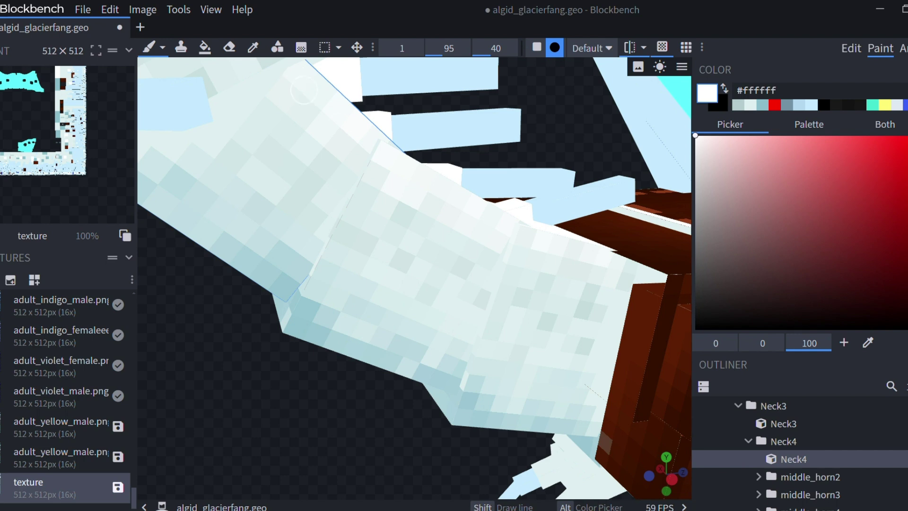
left_click(523, 232)
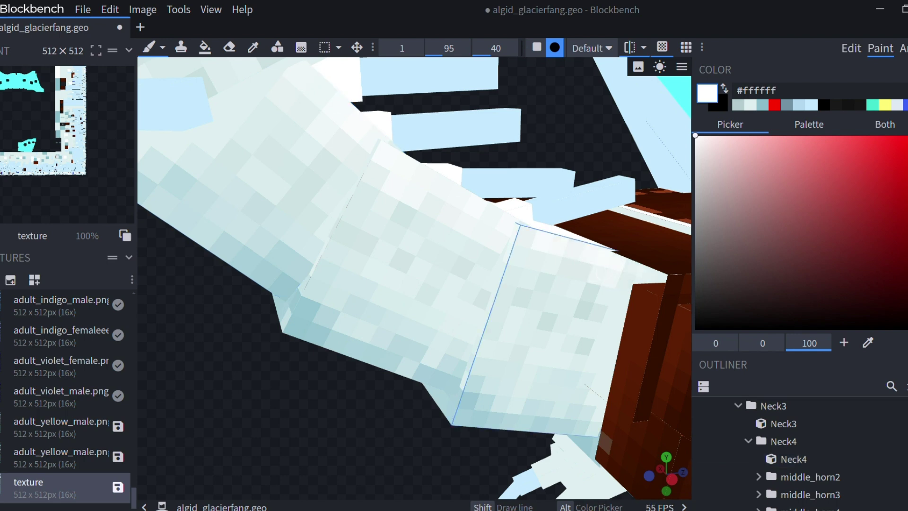
- On the opposite side, paint white highlights along the back edge of the head near the horns
scroll(604, 273, "down", 10)
left_click_drag(305, 374, 501, 374)
scroll(501, 374, "up", 5)
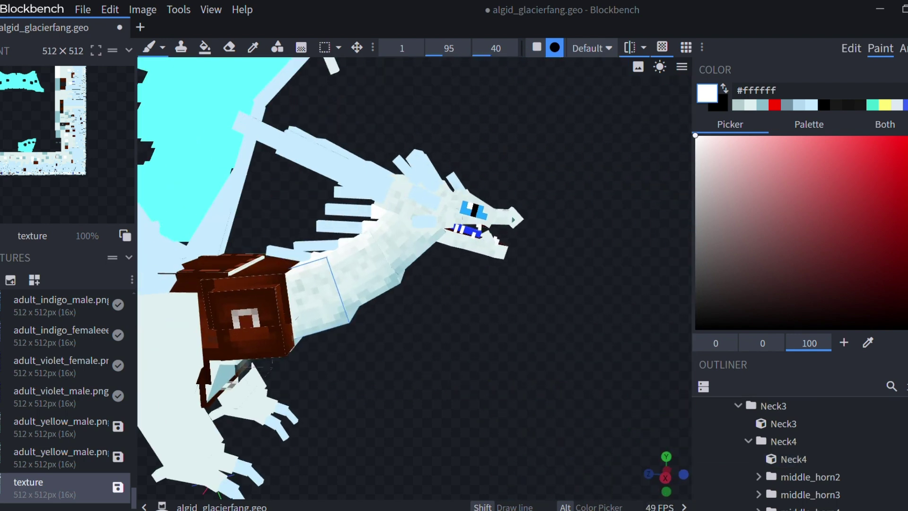
right_click_drag(502, 374, 522, 411)
scroll(523, 410, "up", 7)
left_click(387, 163)
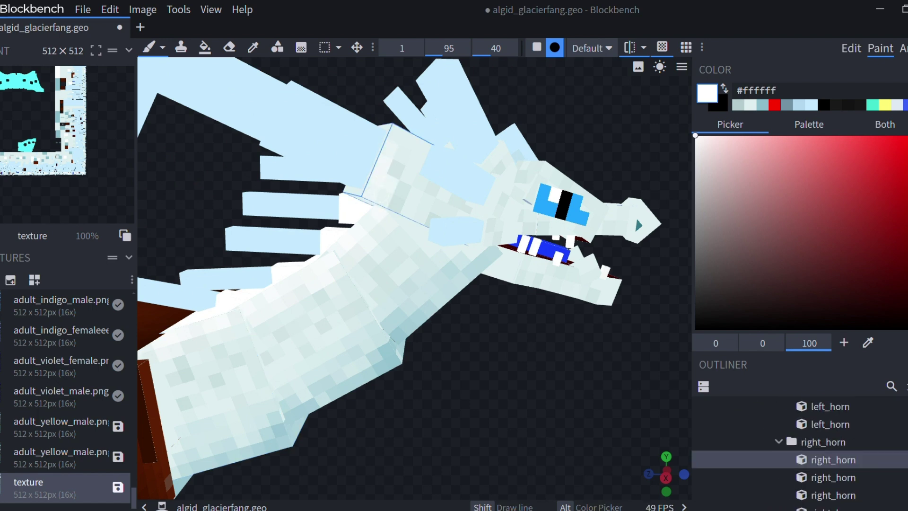
left_click(413, 131)
left_click(364, 179)
left_click(360, 163)
- Compare the shaded texture with the adult_yellow_male textures on the model and examine the whole dragon
scroll(454, 322, "down", 6)
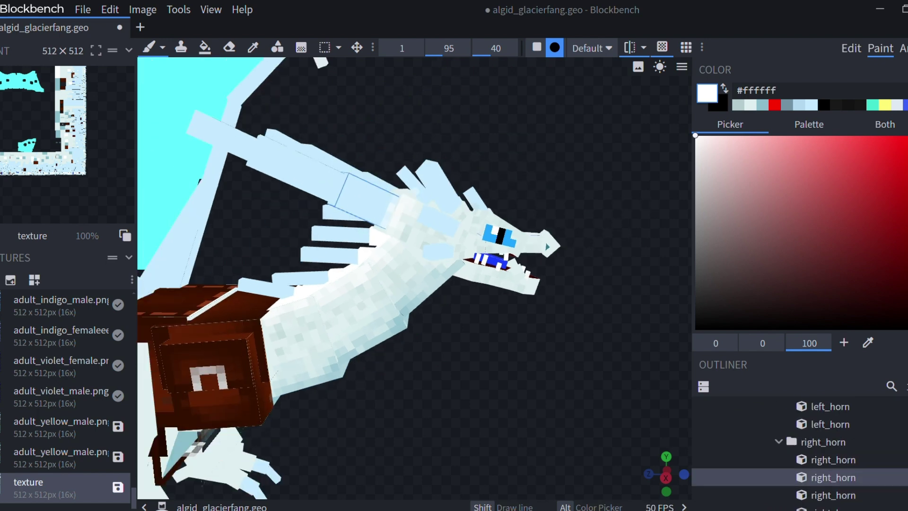
left_click_drag(511, 378, 358, 391)
scroll(357, 390, "up", 4)
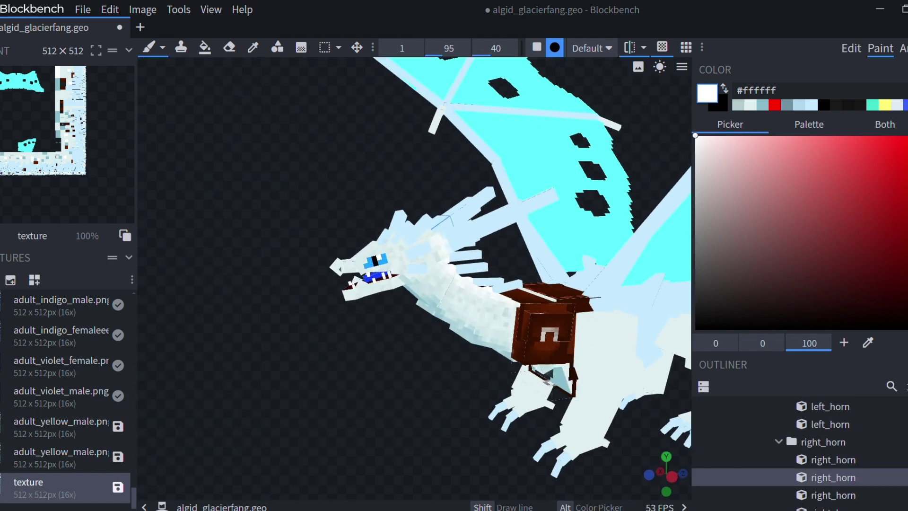
left_click(52, 456)
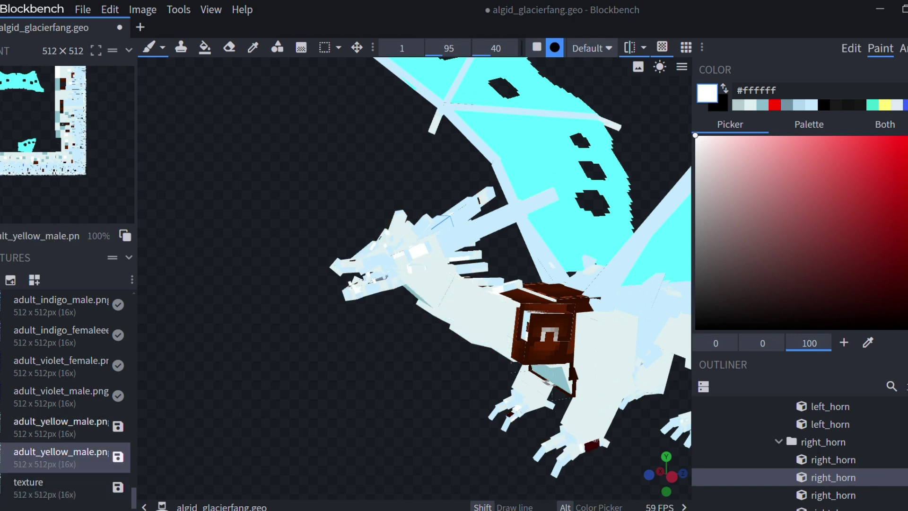
left_click(52, 427)
left_click(52, 488)
scroll(52, 487, "up", 1)
scroll(302, 379, "down", 5)
mouse_move(302, 379)
left_mouse_down()
mouse_move(459, 381)
mouse_move(294, 378)
left_mouse_up()
right_click_drag(294, 379, 260, 341)
left_click_drag(261, 340, 236, 335)
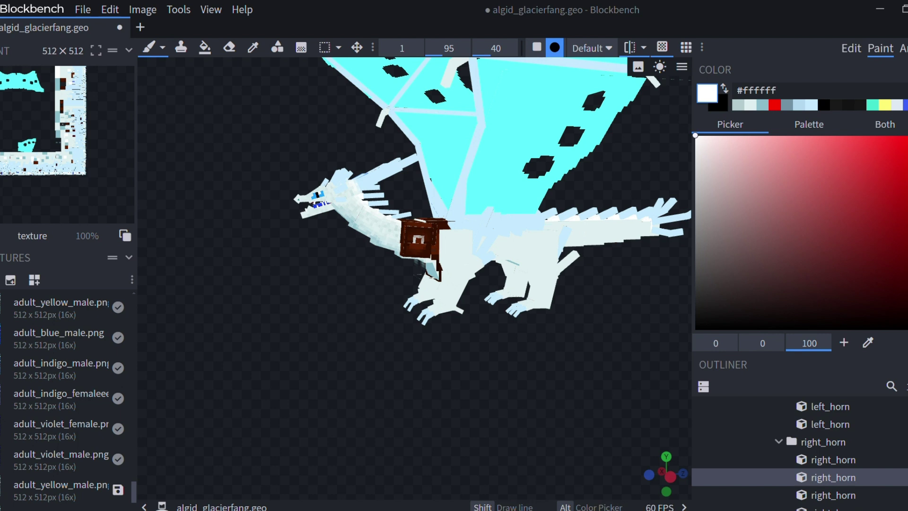
- Sample the underside colour #8bbdcb from the neck and choose the Smooth Brush with size 5, opacity 95 and softness 70
scroll(414, 280, "up", 10)
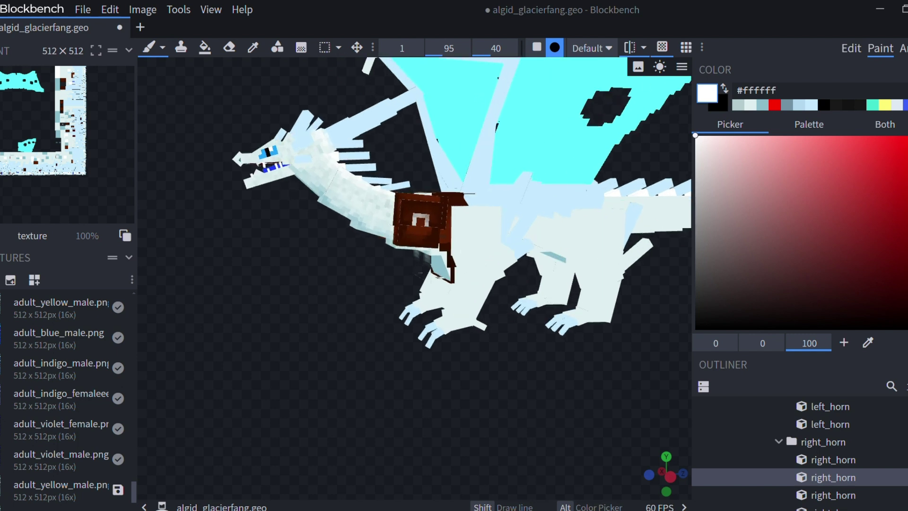
left_click_drag(294, 331, 298, 317)
key("alt")
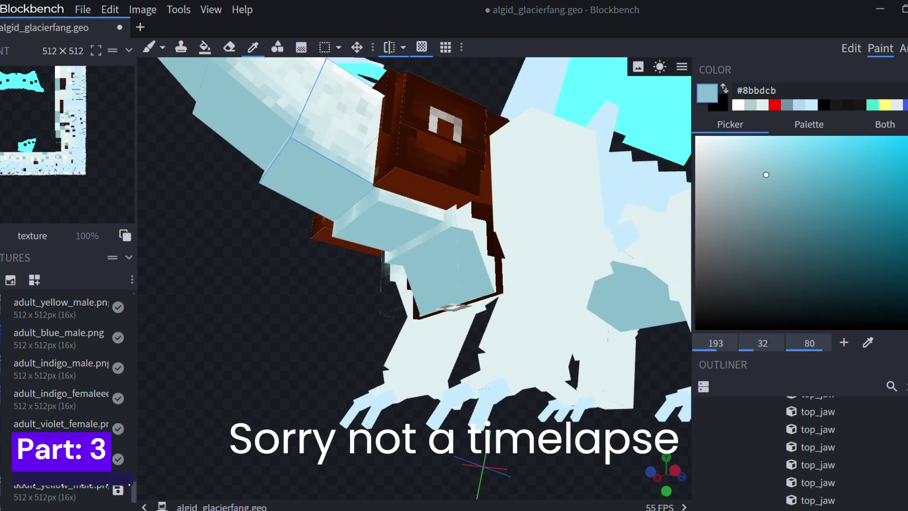
left_click(162, 47)
left_click(189, 85)
- Paint the first underside-coloured shading strokes on the side of the body near the hind leg
right_click_drag(420, 348, 361, 233)
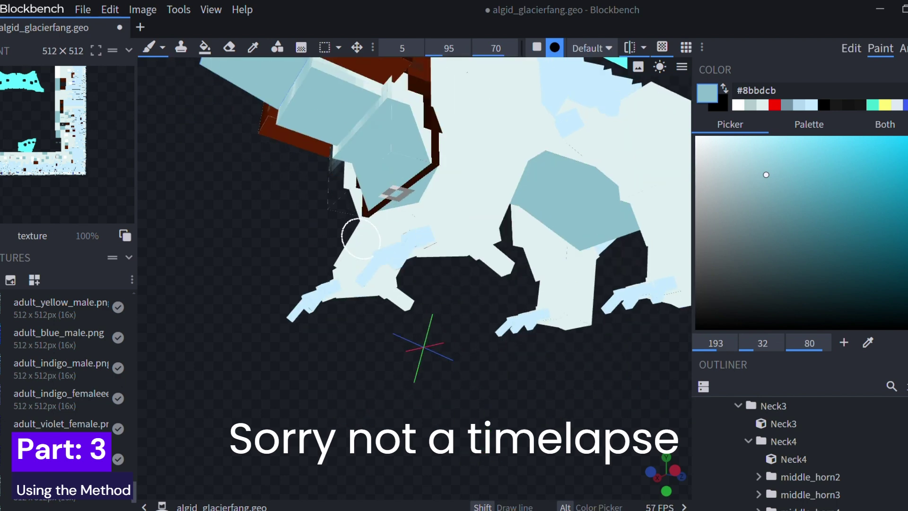
scroll(364, 232, "down", 3)
middle_click_drag(367, 231, 312, 256)
scroll(425, 227, "up", 2)
left_click(610, 112)
mouse_move(610, 113)
left_mouse_down()
mouse_move(649, 108)
mouse_move(676, 120)
left_mouse_up()
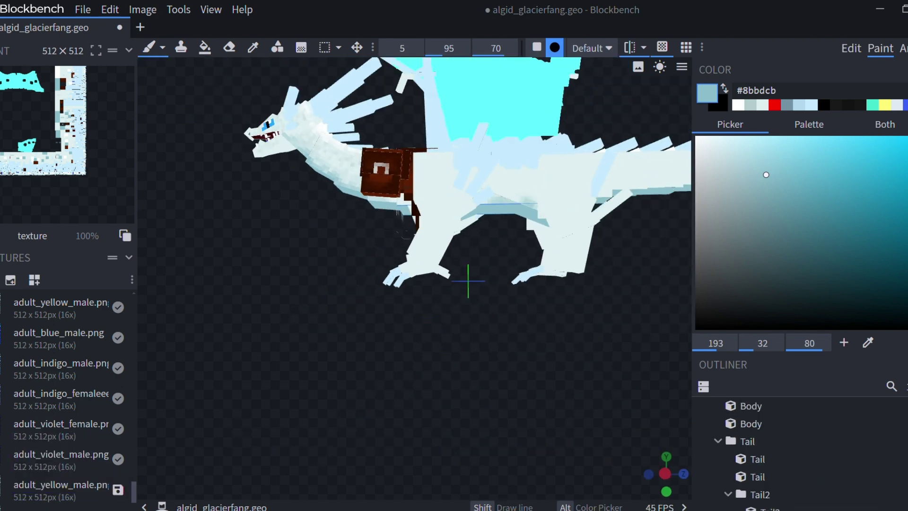
- Paint underside-coloured shading strokes with the smooth brush along the lower side of the tail segments
right_click_drag(544, 213, 359, 241)
scroll(360, 241, "up", 4)
left_click_drag(633, 172, 501, 182)
left_click_drag(594, 174, 454, 187)
mouse_move(554, 180)
left_mouse_down()
mouse_move(444, 191)
mouse_move(438, 182)
mouse_move(413, 185)
left_mouse_up()
left_click_drag(491, 183, 654, 166)
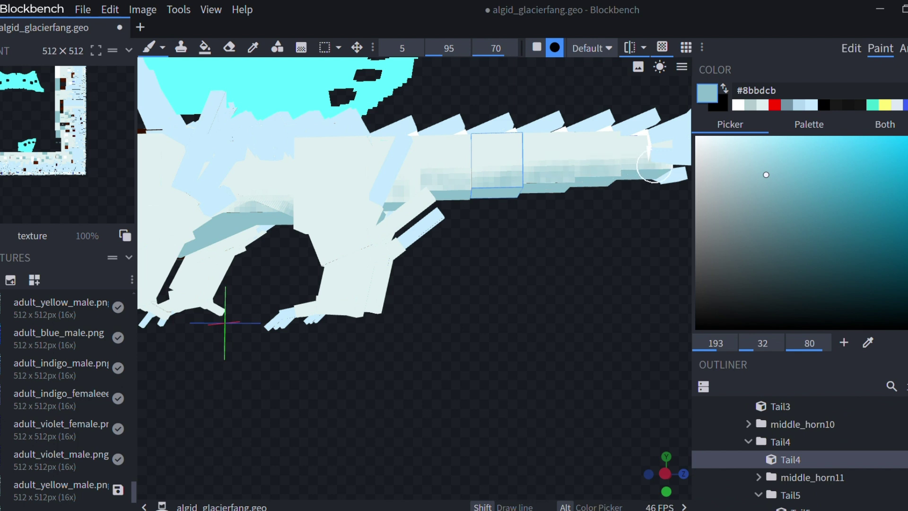
- Lower the brush opacity to 79 and blend more shading into the lower part of the tail's side
scroll(614, 203, "down", 5)
left_click_drag(587, 231, 582, 260)
scroll(543, 227, "up", 4)
left_click_drag(455, 48, 447, 48)
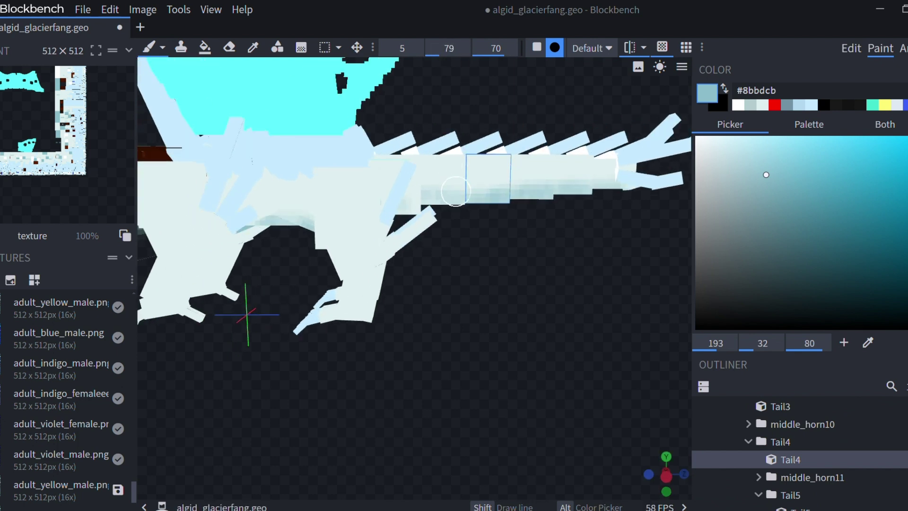
mouse_move(456, 191)
left_mouse_down()
mouse_move(568, 188)
mouse_move(553, 197)
left_mouse_up()
scroll(552, 201, "down", 5)
left_click_drag(553, 232, 551, 206)
scroll(529, 206, "up", 5)
left_click_drag(492, 194, 466, 206)
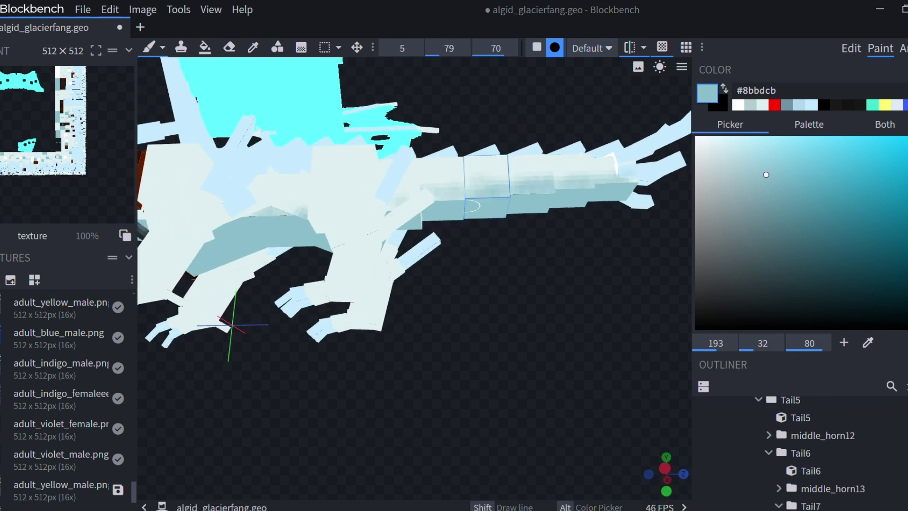
- Blend underside-coloured shading into the lower side of the belly between the front and hind legs
scroll(455, 232, "down", 5)
left_click_drag(473, 255, 475, 286)
right_click_drag(476, 286, 546, 243)
scroll(546, 243, "up", 4)
left_click_drag(546, 265, 565, 216)
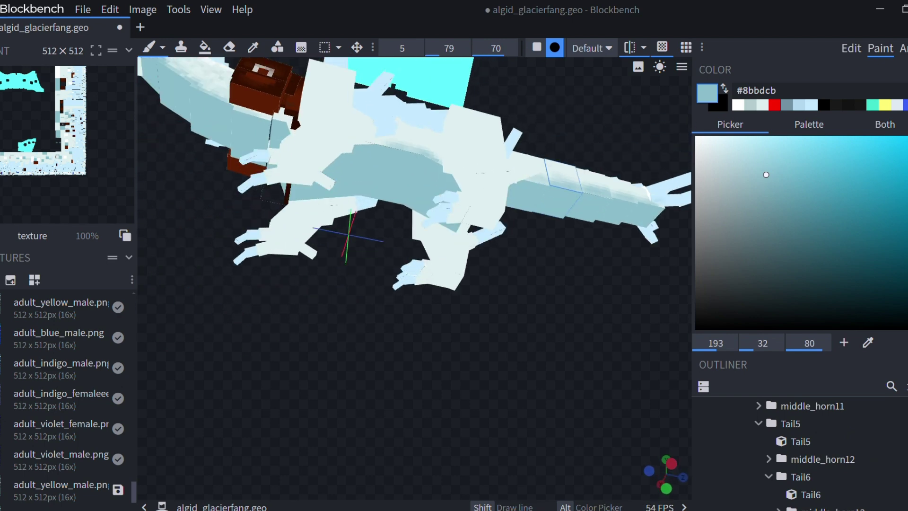
left_click_drag(387, 147, 364, 144)
scroll(373, 156, "down", 5)
mouse_move(388, 294)
left_mouse_down()
mouse_move(395, 336)
mouse_move(419, 348)
left_mouse_up()
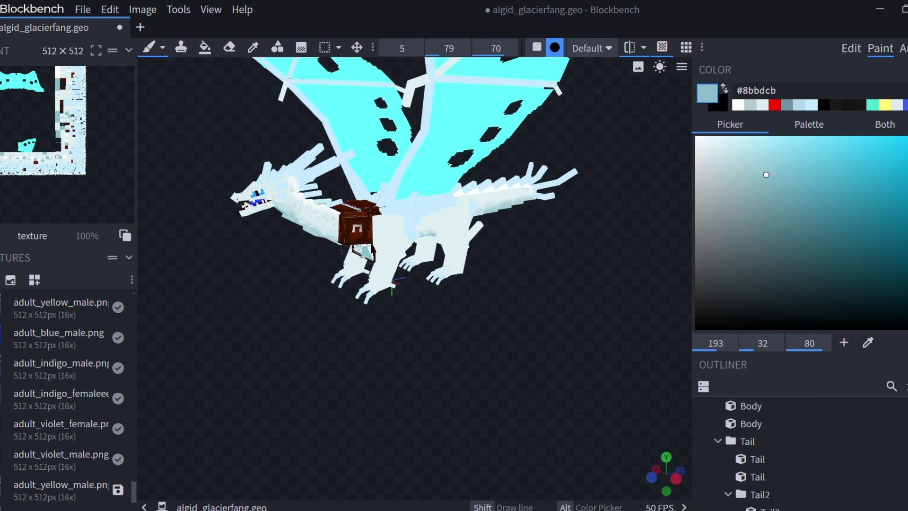
- Sample white #ffffff from the top of the tail and choose the Smooth Brush again
mouse_move(419, 347)
right_mouse_down()
mouse_move(497, 336)
mouse_move(265, 327)
right_mouse_up()
scroll(497, 331, "up", 4)
scroll(284, 321, "up", 3)
left_click_drag(360, 308, 293, 331)
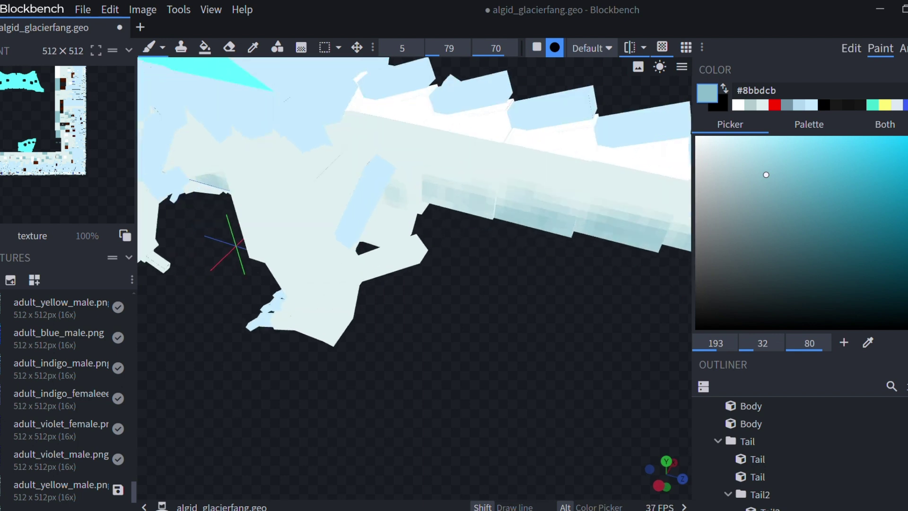
left_click(253, 47)
left_click(398, 109)
left_click(162, 48)
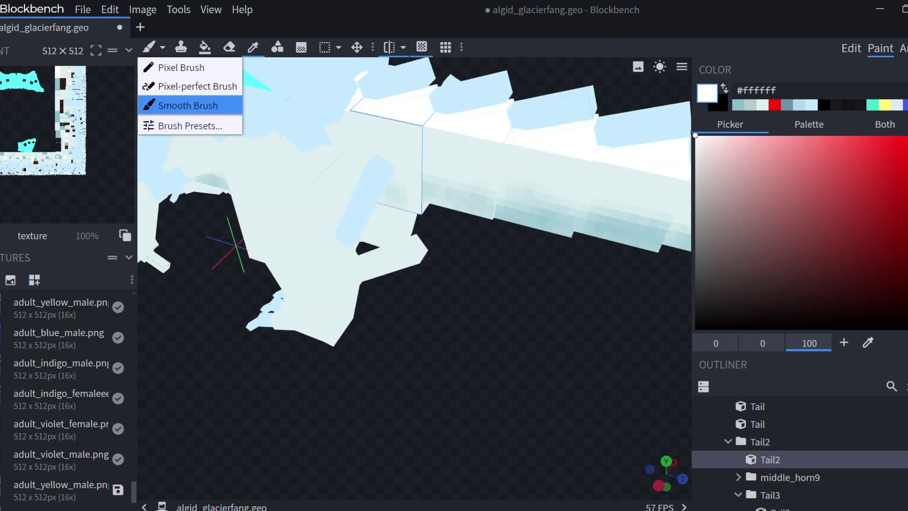
left_click(185, 104)
- Reduce the brush size to 1 and paint the first white highlights along the upper side of the tail's base
scroll(376, 271, "down", 2)
scroll(376, 270, "down", 5)
left_click_drag(379, 293, 408, 244)
scroll(408, 244, "down", 8)
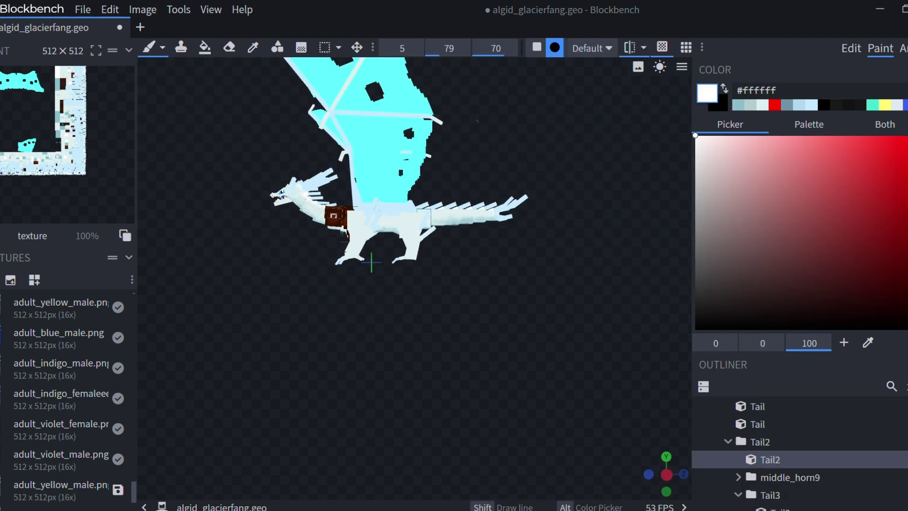
scroll(425, 279, "up", 7)
right_click_drag(426, 279, 390, 347)
mouse_move(390, 347)
left_mouse_down()
mouse_move(361, 422)
mouse_move(388, 355)
left_mouse_up()
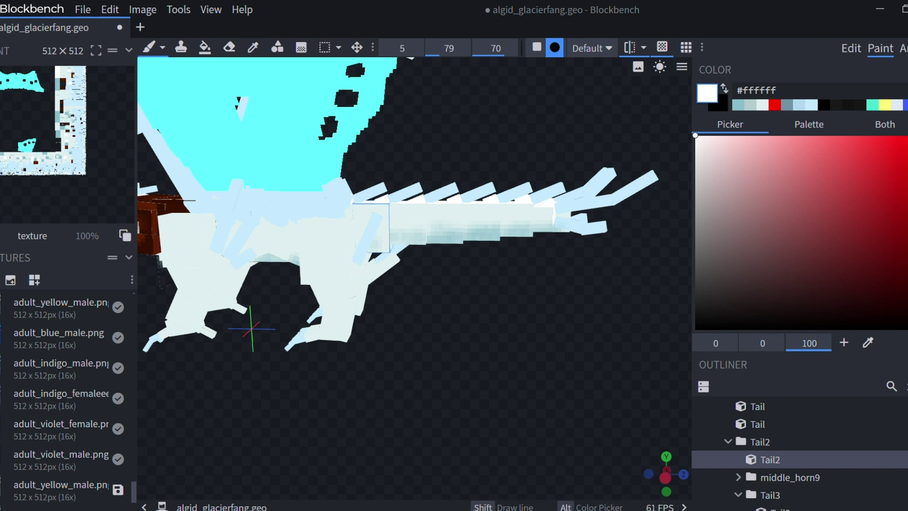
scroll(425, 142, "up", 5)
right_click_drag(417, 180, 438, 163)
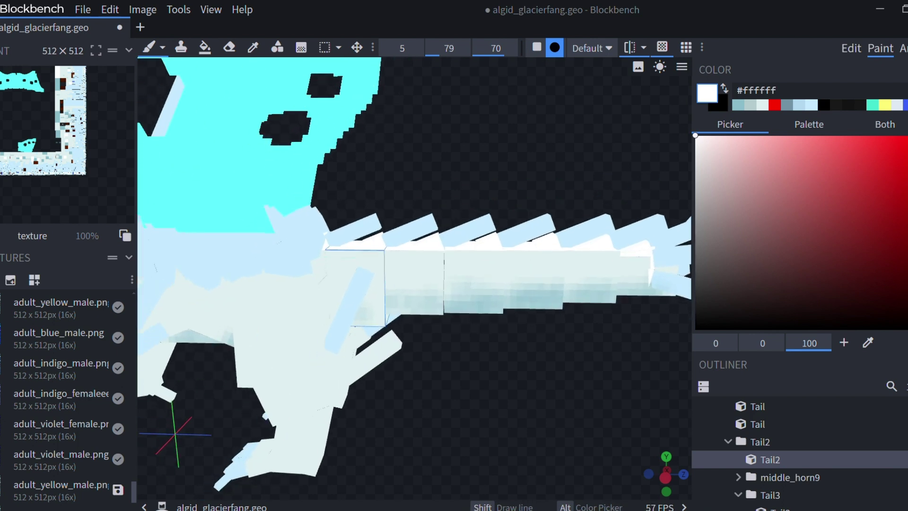
scroll(313, 243, "up", 2)
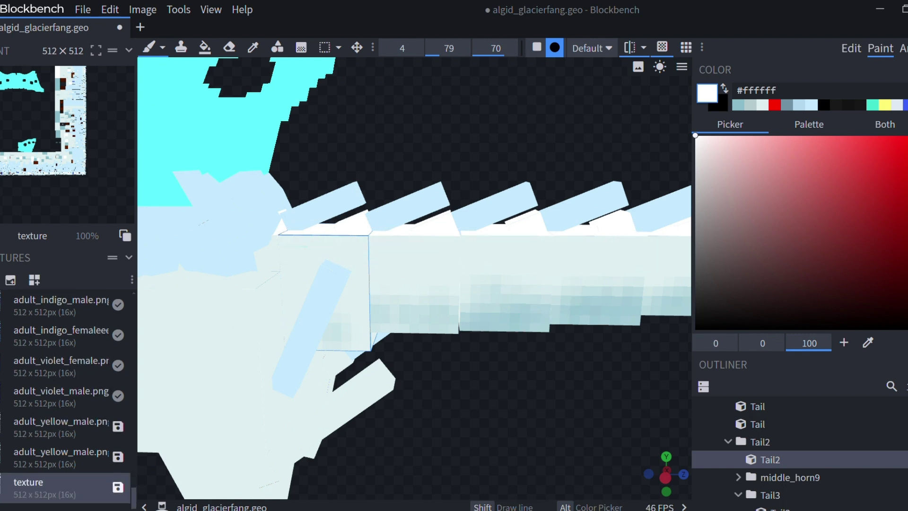
left_click_drag(402, 48, 388, 48)
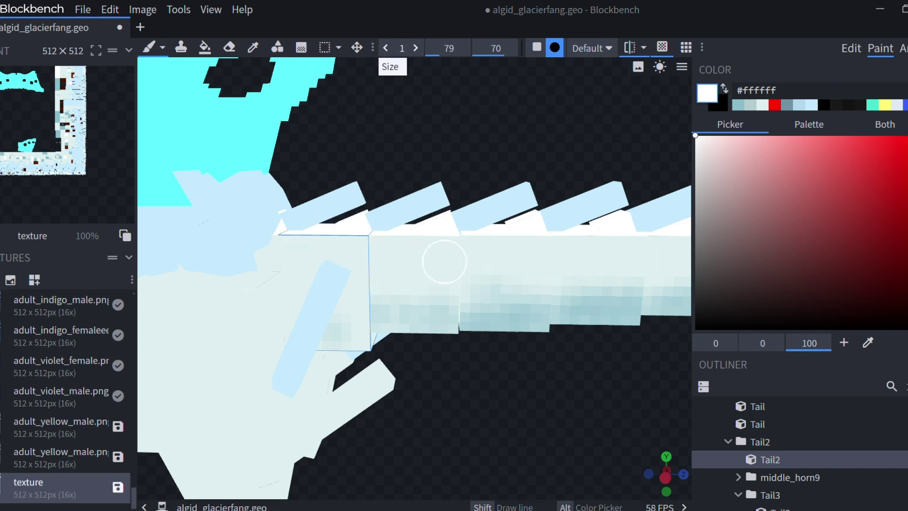
scroll(258, 227, "up", 4)
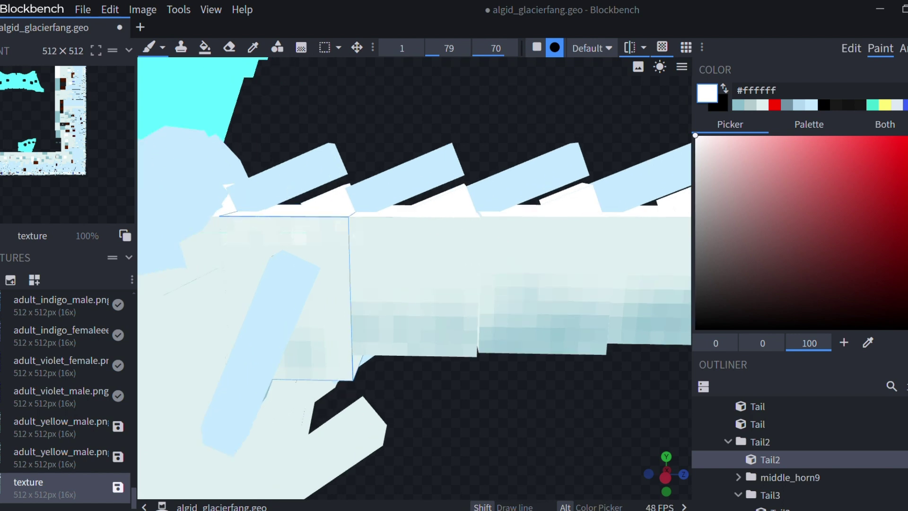
- Raise the brush opacity to 135 and paint white highlights along the upper edge of the remaining tail segments
left_click_drag(449, 48, 462, 48)
left_click_drag(378, 224, 343, 247)
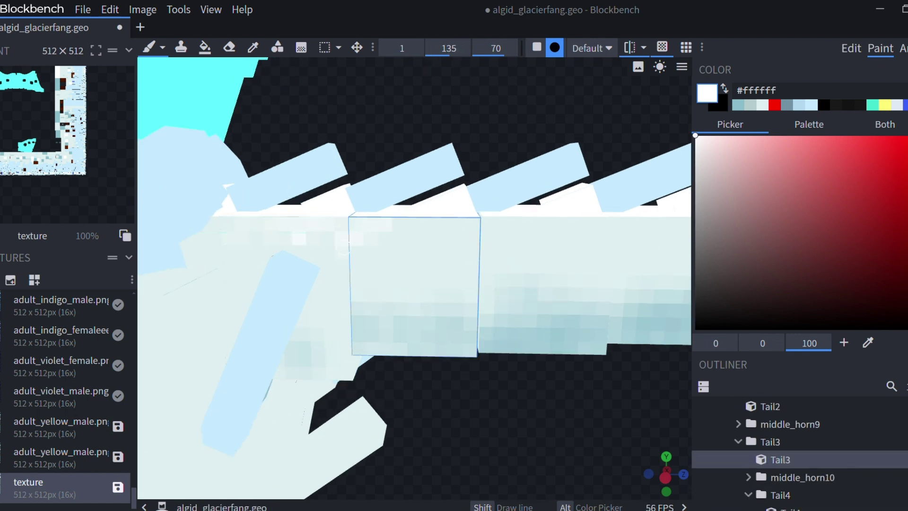
left_click_drag(457, 234, 524, 224)
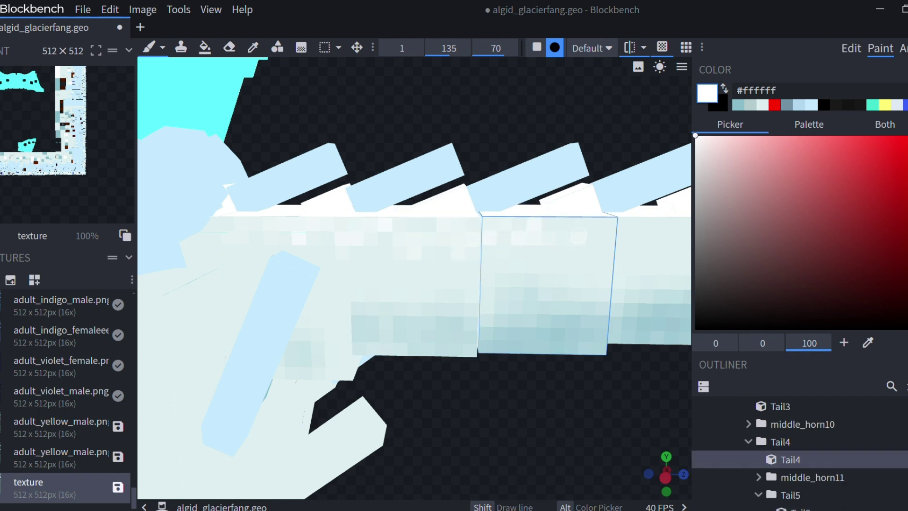
right_click_drag(539, 237, 394, 250)
left_click_drag(393, 258, 558, 237)
right_click_drag(567, 251, 362, 242)
mouse_move(407, 232)
left_mouse_down()
mouse_move(440, 243)
mouse_move(558, 244)
left_mouse_up()
left_click(432, 329)
- Sample the underside colour #8bbdcb from the dragon's chest for darker spots on the tail
scroll(433, 332, "down", 6)
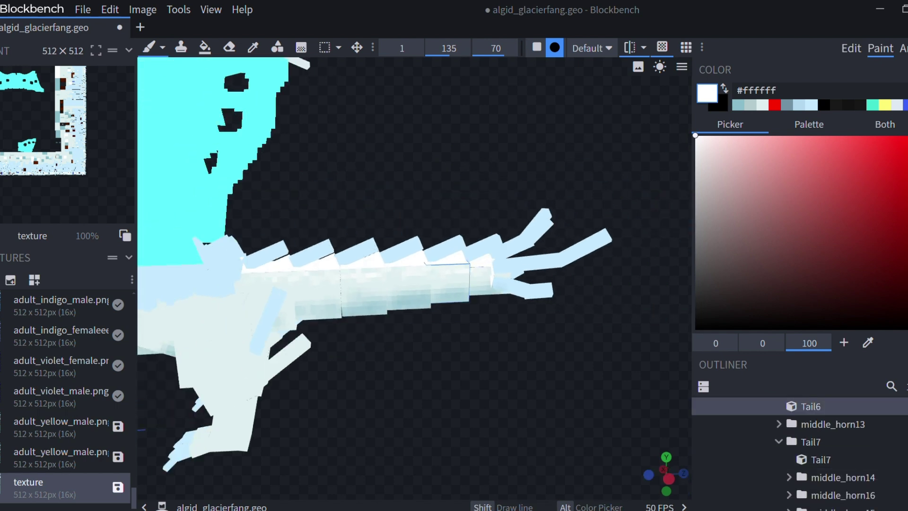
left_click_drag(432, 350, 507, 365)
right_click_drag(506, 364, 562, 327)
scroll(415, 278, "up", 3)
left_click(253, 48)
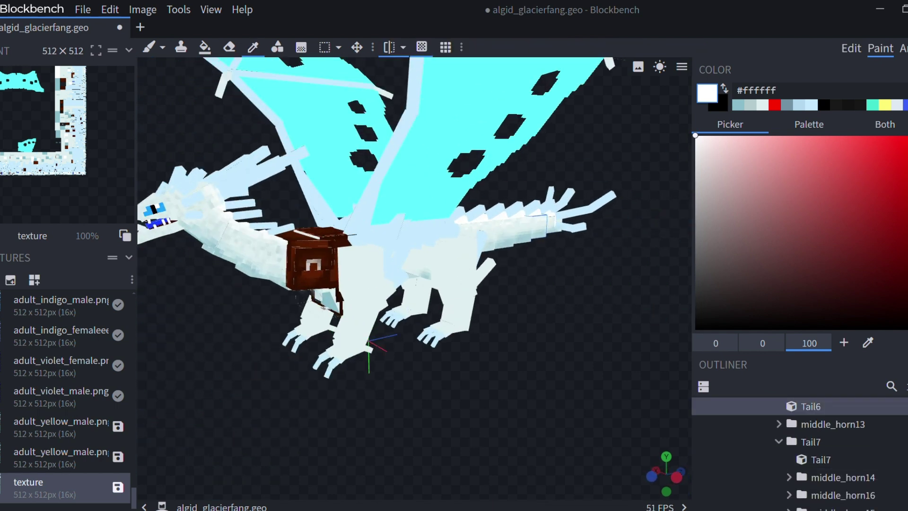
left_click(329, 300)
left_click_drag(392, 365, 334, 357)
scroll(334, 357, "up", 3)
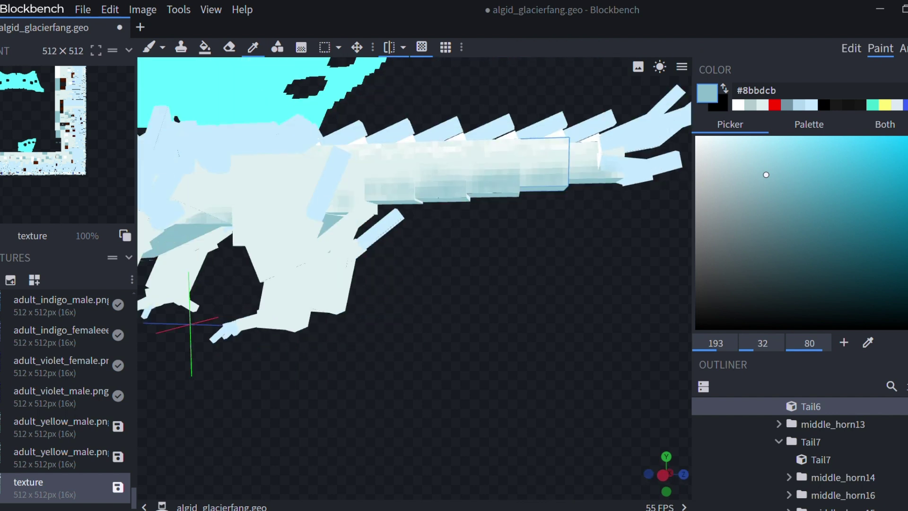
- Switch to the Pixel Brush and try single dark spots on the side of two tail segments
left_click(162, 48)
left_click(182, 68)
scroll(369, 141, "up", 1)
left_click(383, 134)
left_click(419, 131)
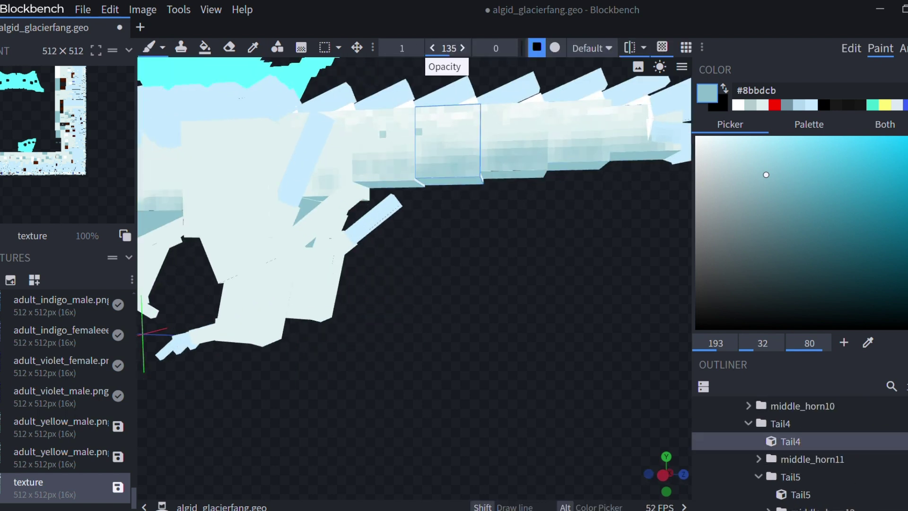
- Set the brush opacity to 47 and softness to 40 and dot subtle darker spots over the tail segments
left_click_drag(449, 49, 428, 48)
left_click_drag(494, 49, 499, 48)
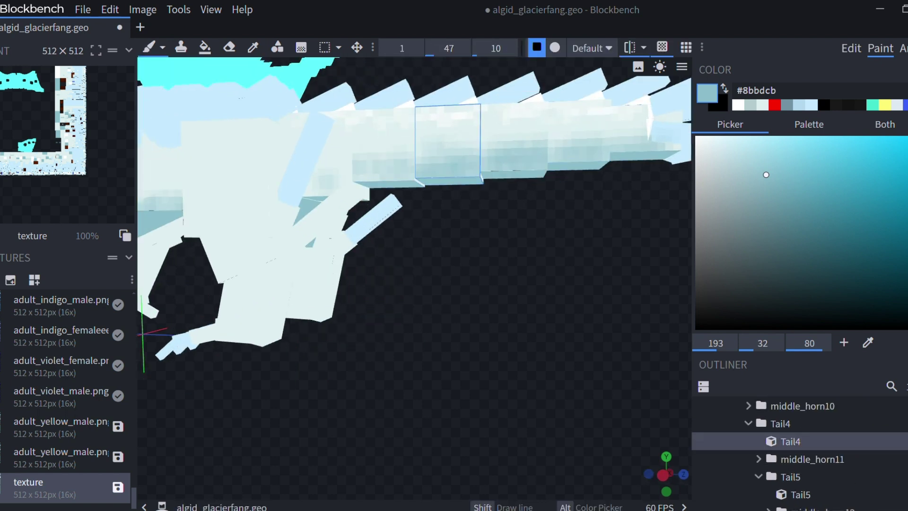
left_click_drag(401, 143, 389, 149)
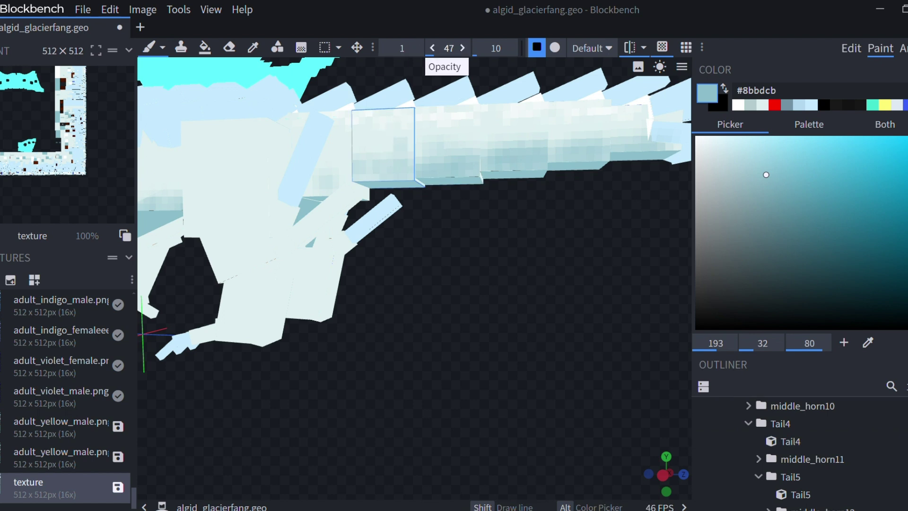
left_click_drag(496, 47, 511, 48)
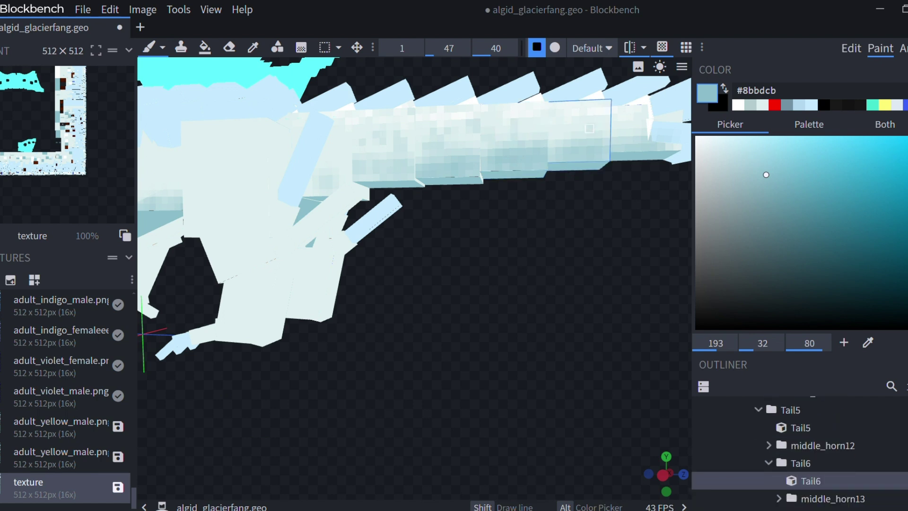
- Set the brush opacity to 31 and softness to 50 and paint faint darker spots on the front and hind legs
left_click_drag(449, 47, 437, 48)
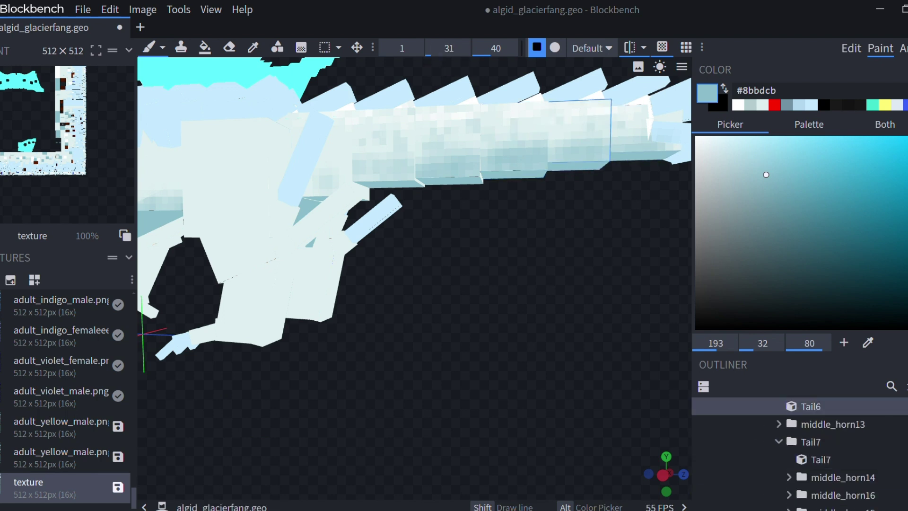
scroll(473, 284, "down", 4)
left_click_drag(473, 303, 508, 304)
left_click_drag(495, 48, 502, 47)
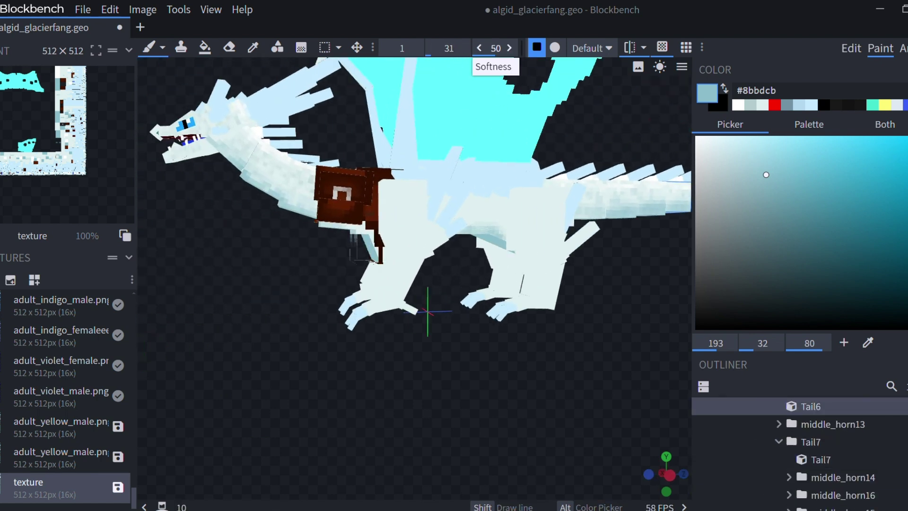
scroll(387, 206, "up", 2)
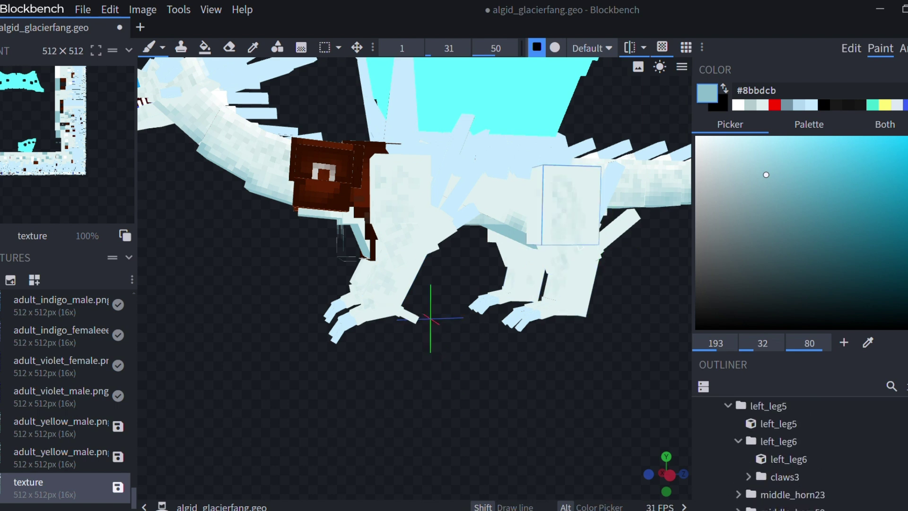
left_click_drag(463, 274, 484, 277)
left_click(468, 208)
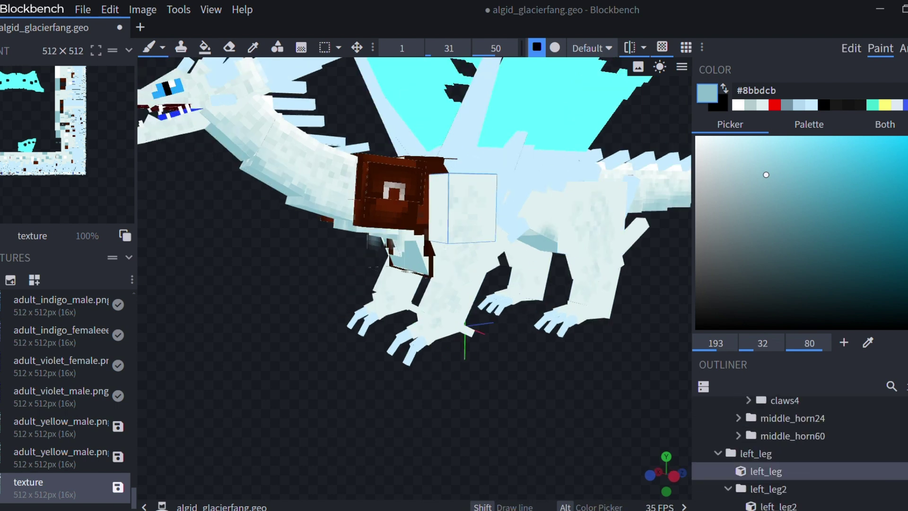
- Examine the whole dragon and set the brush opacity to 63 and softness to 30
scroll(464, 208, "down", 8)
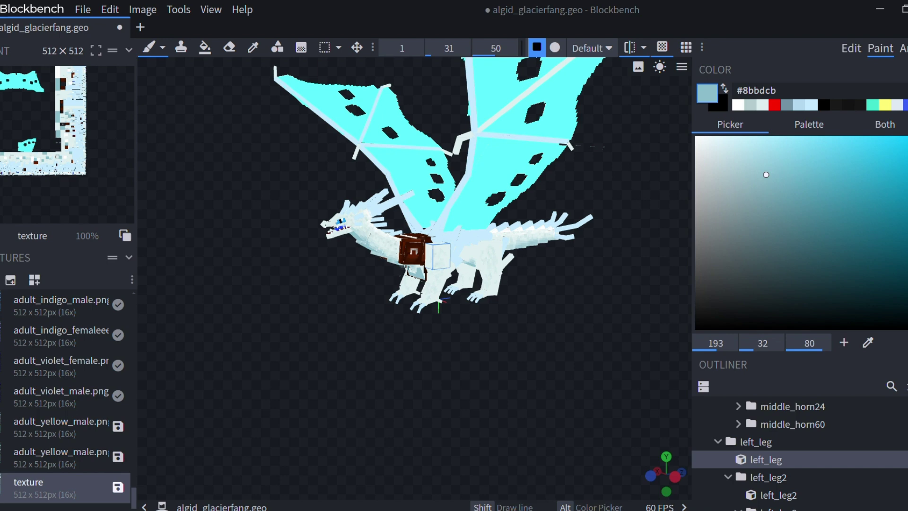
scroll(414, 278, "up", 10)
left_click_drag(448, 48, 484, 48)
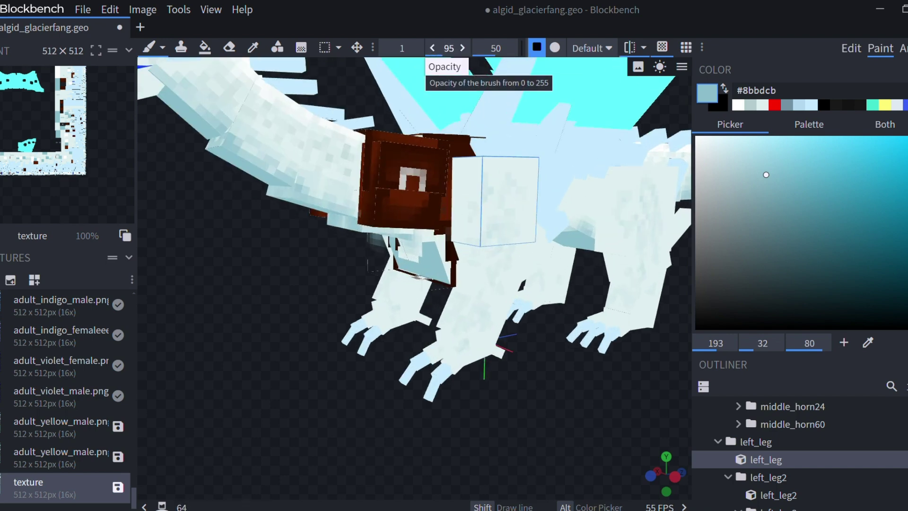
scroll(449, 48, "down", 5)
scroll(496, 48, "up", 8)
scroll(416, 283, "down", 12)
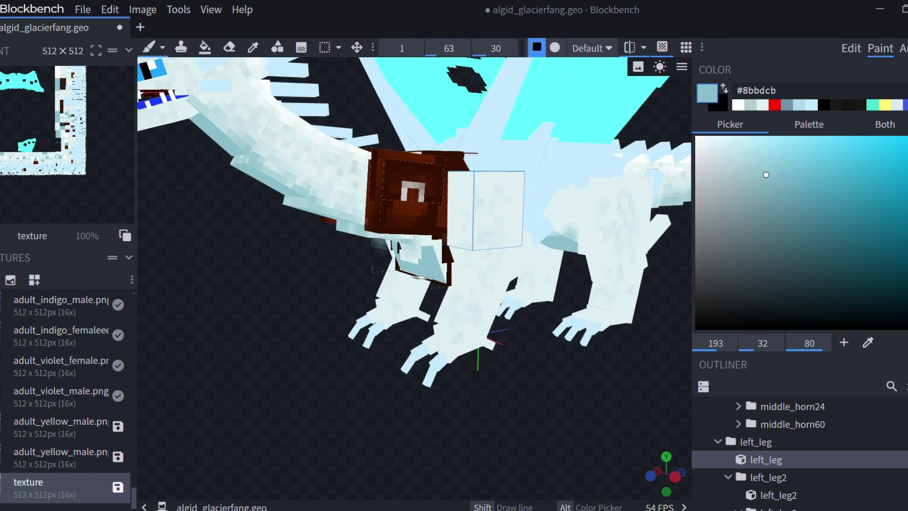
left_click_drag(388, 303, 415, 316)
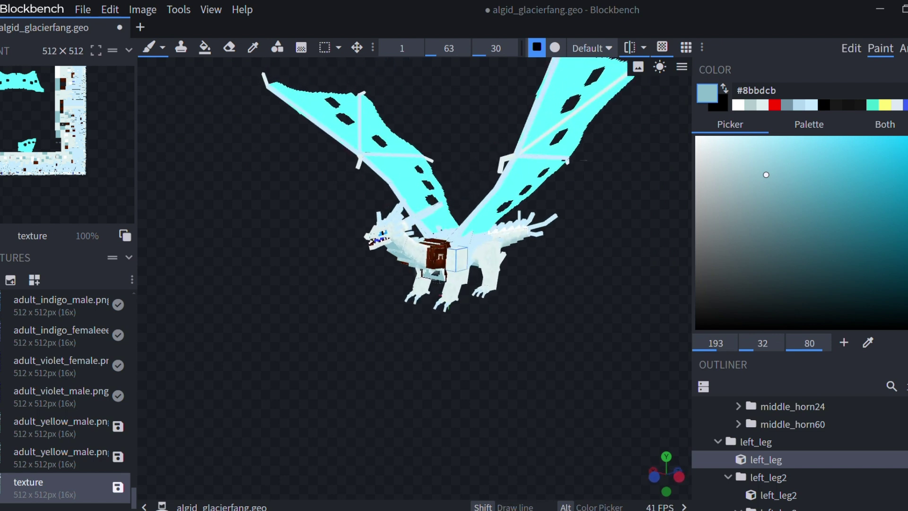